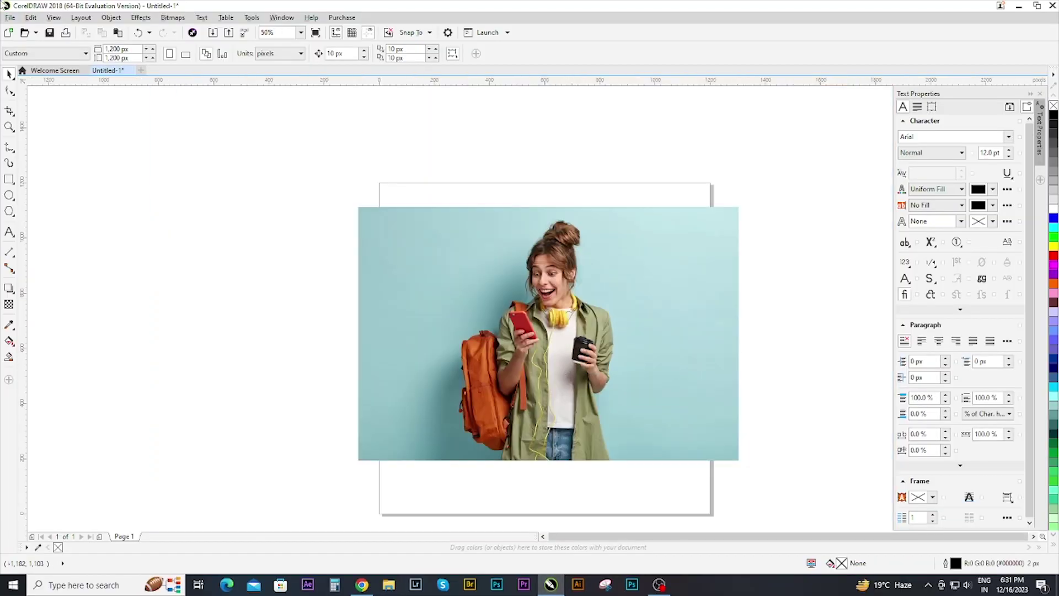
Type a letter 'A' on the canvas and set its font style to Bold.
key(F8)
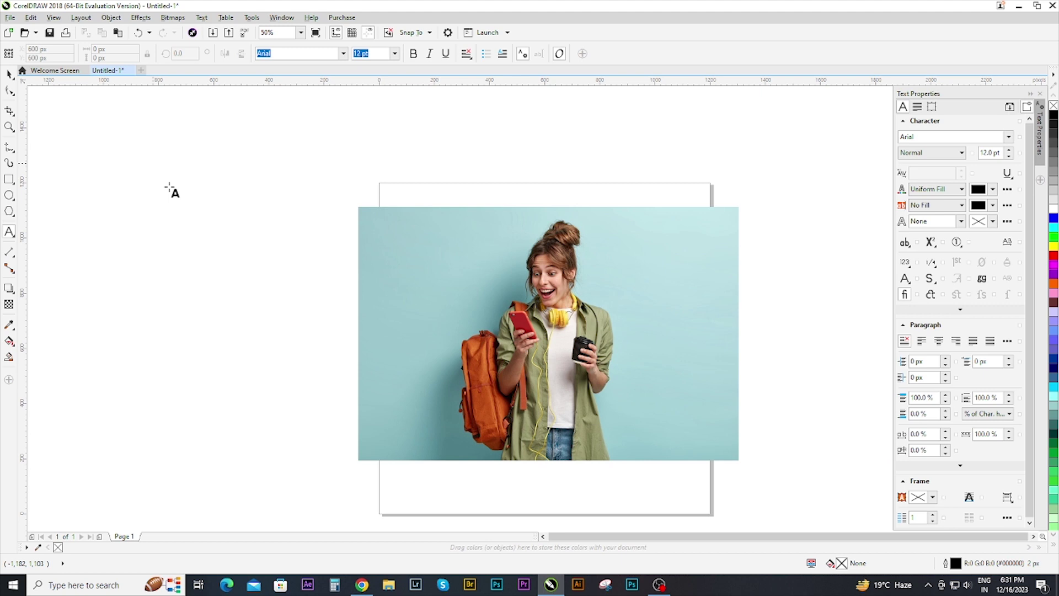
click(236, 271)
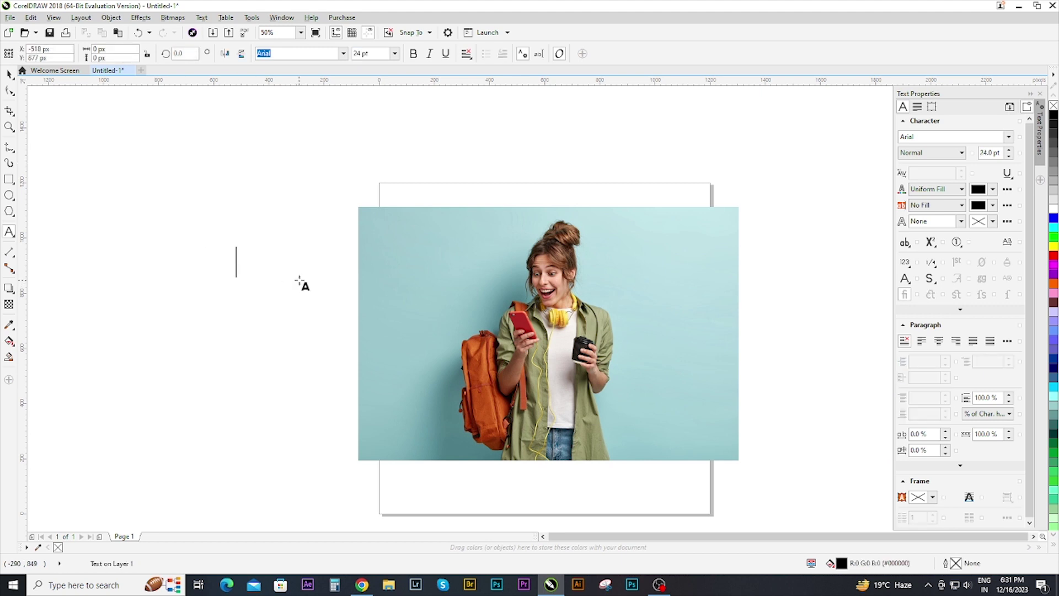
text(A)
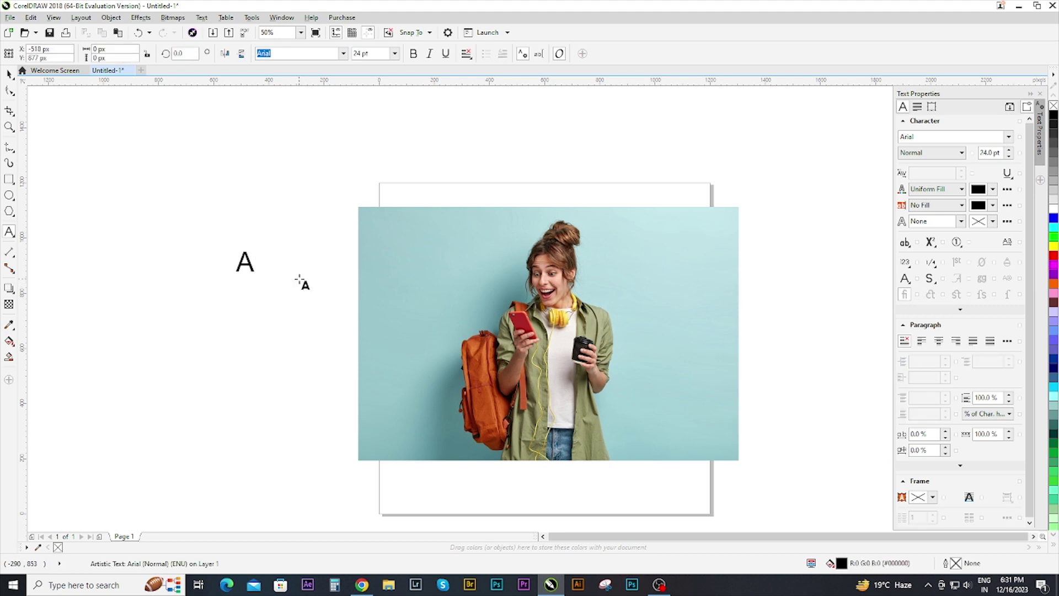
key(ctrl+a)
click(937, 153)
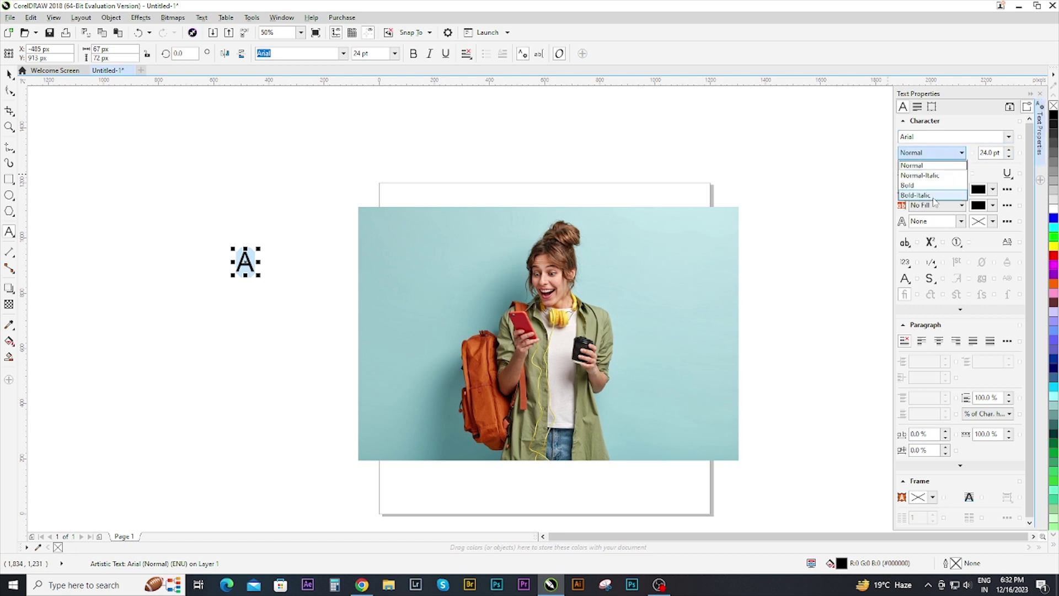
click(929, 186)
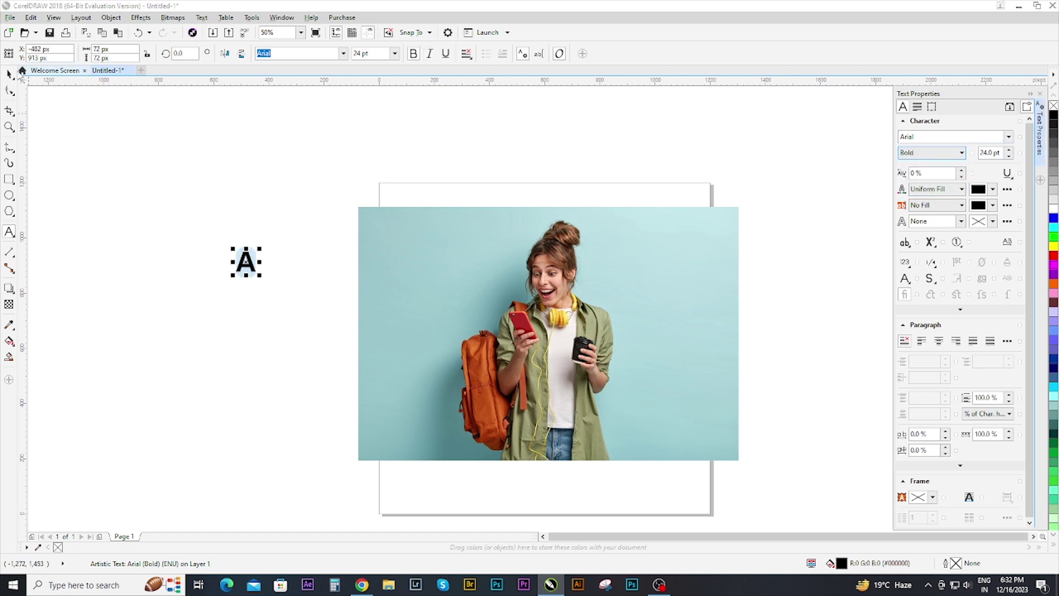
key(ctrl+space)
Move the A onto the photo over the woman's shirt and nudge it into place.
drag(260, 266, 534, 365)
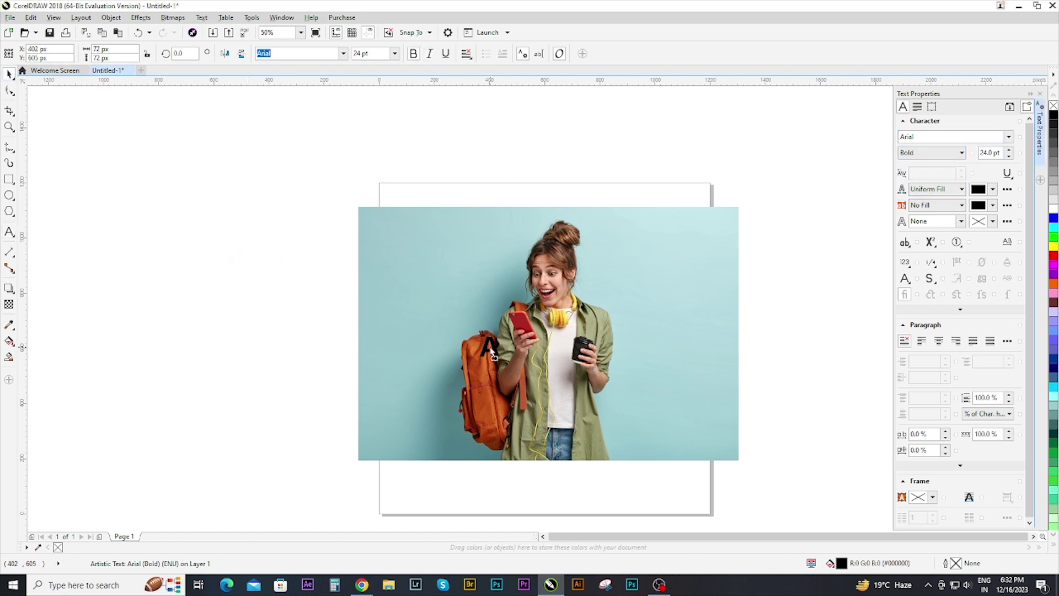
mouse_move(534, 365)
mouse_down()
mouse_move(558, 385)
mouse_move(622, 502)
mouse_move(618, 493)
mouse_up()
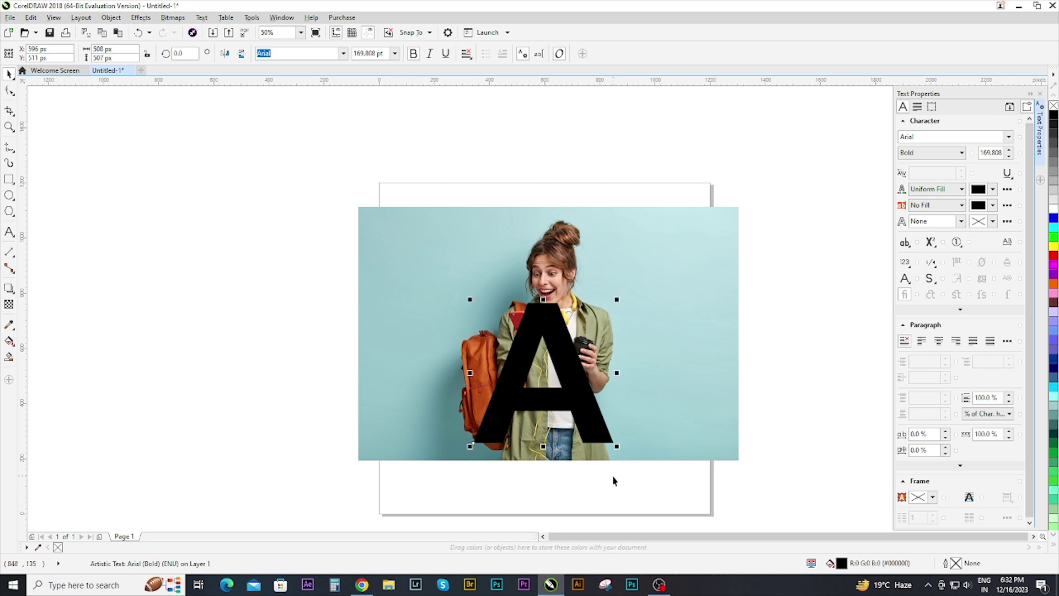
key(Down)
key(Down)
key(Down)
key(Down)
key(Right)
key(Right)
key(Right)
key(Down)
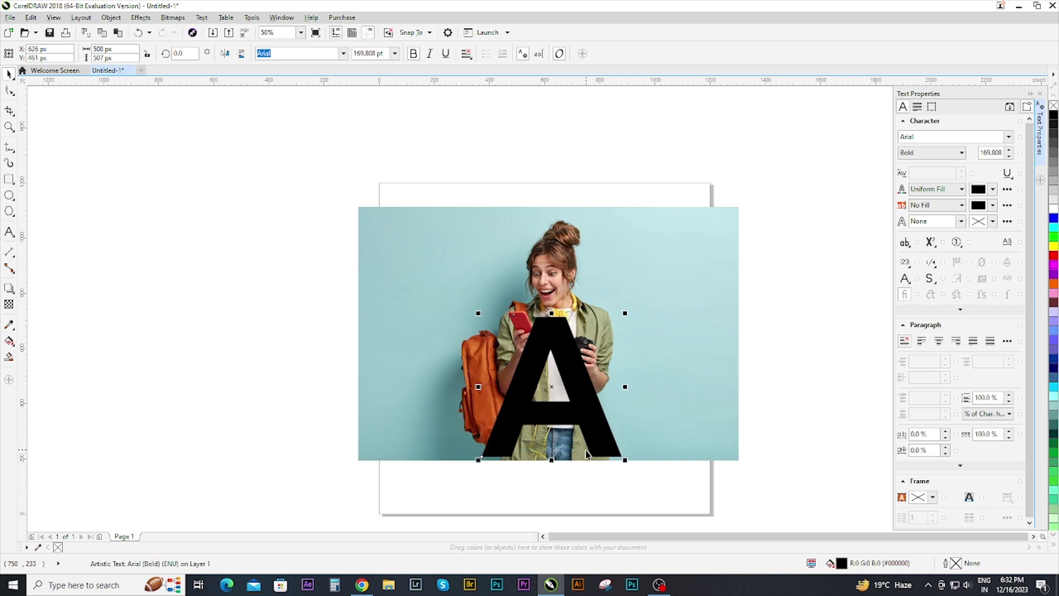
key(Right)
key(Down)
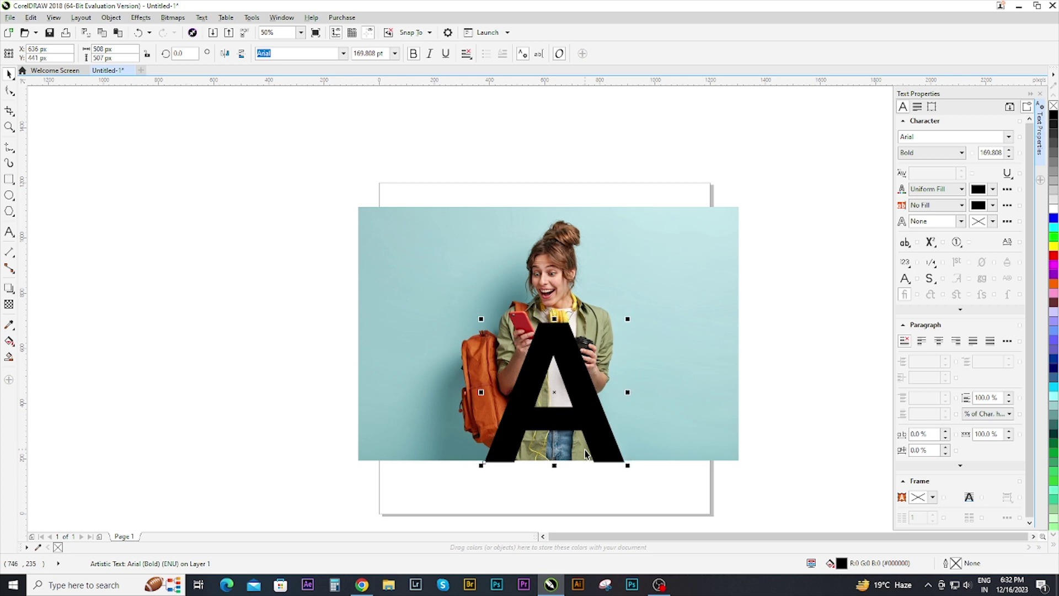
click(626, 270)
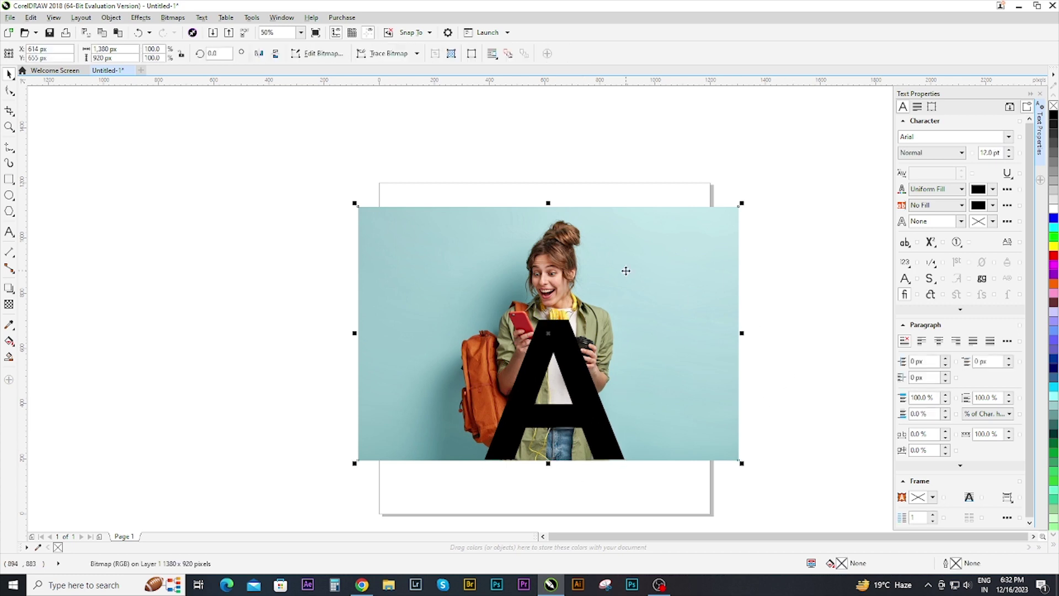
click(10, 17)
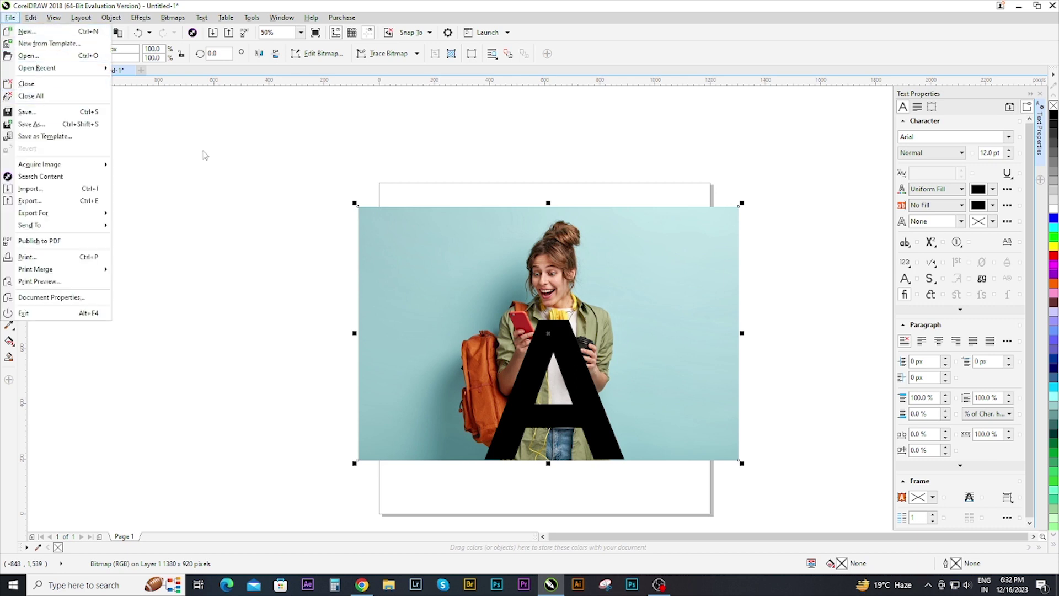
click(432, 220)
right_click(424, 228)
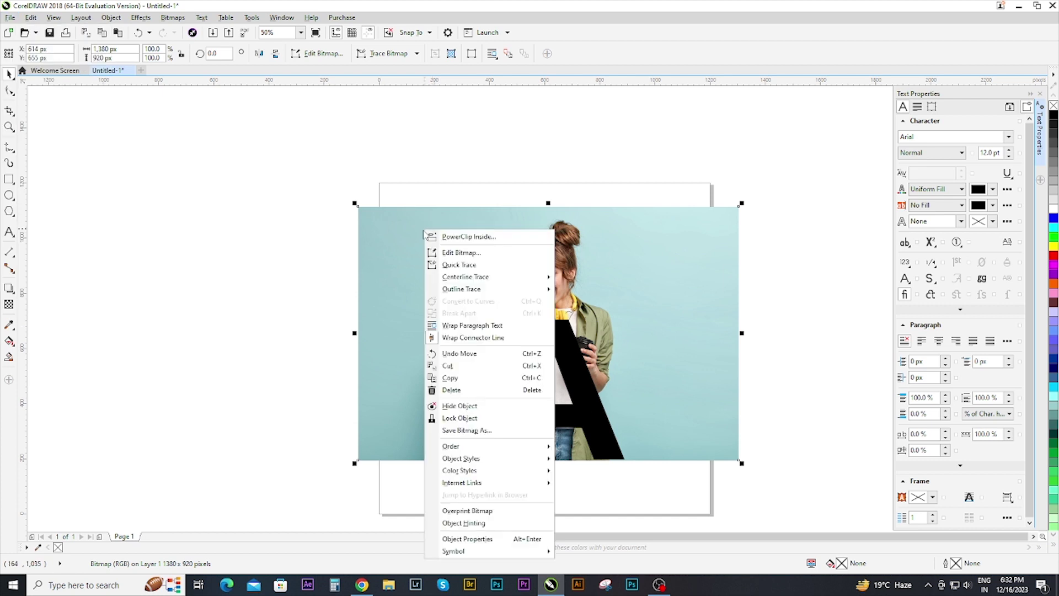
click(462, 378)
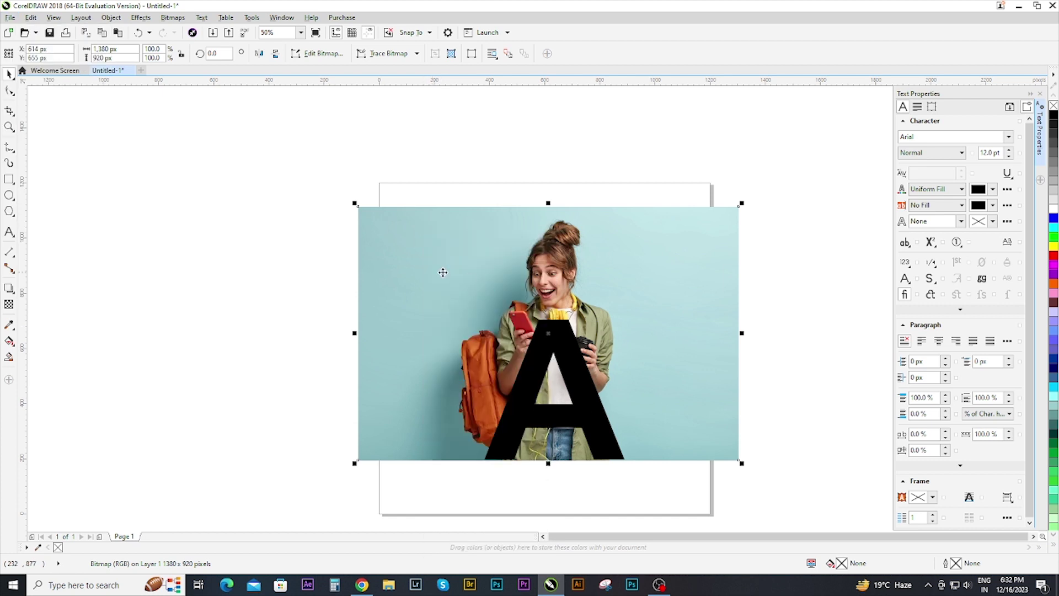
right_click(444, 243)
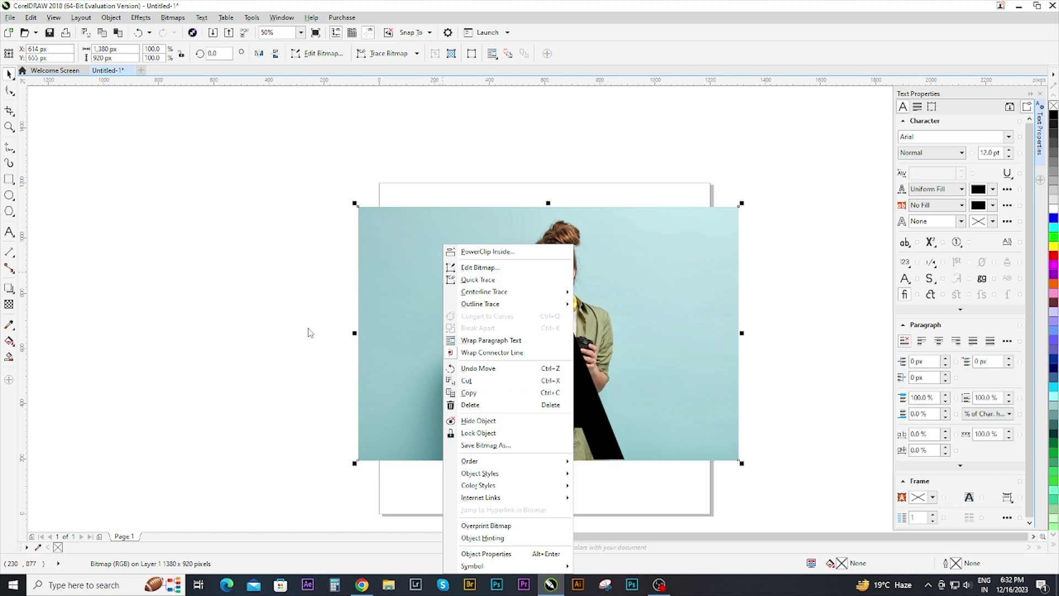
click(261, 298)
key(shift+Page_Up)
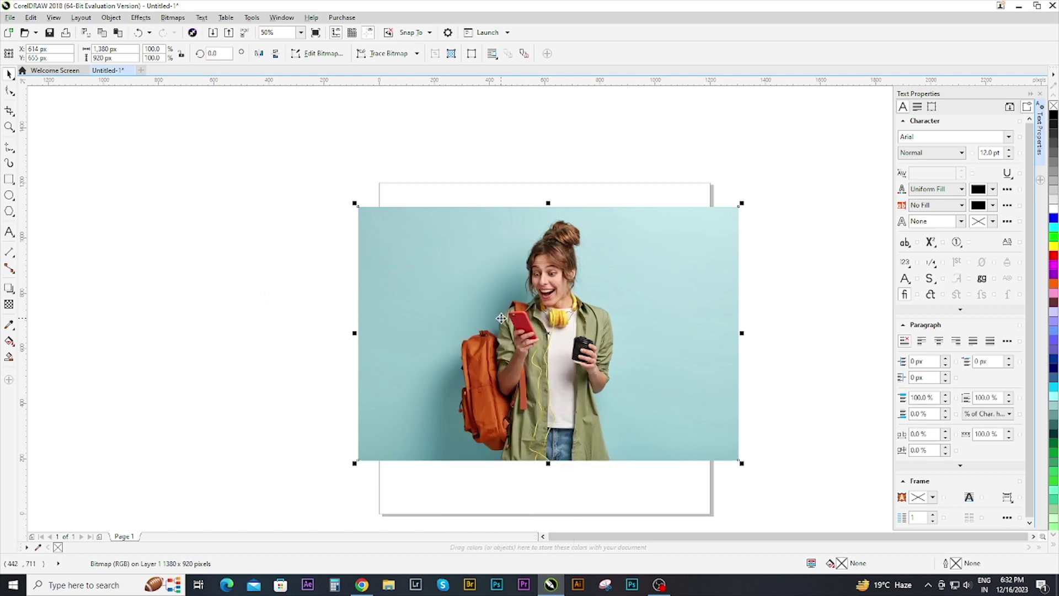
key(shift+Page_Down)
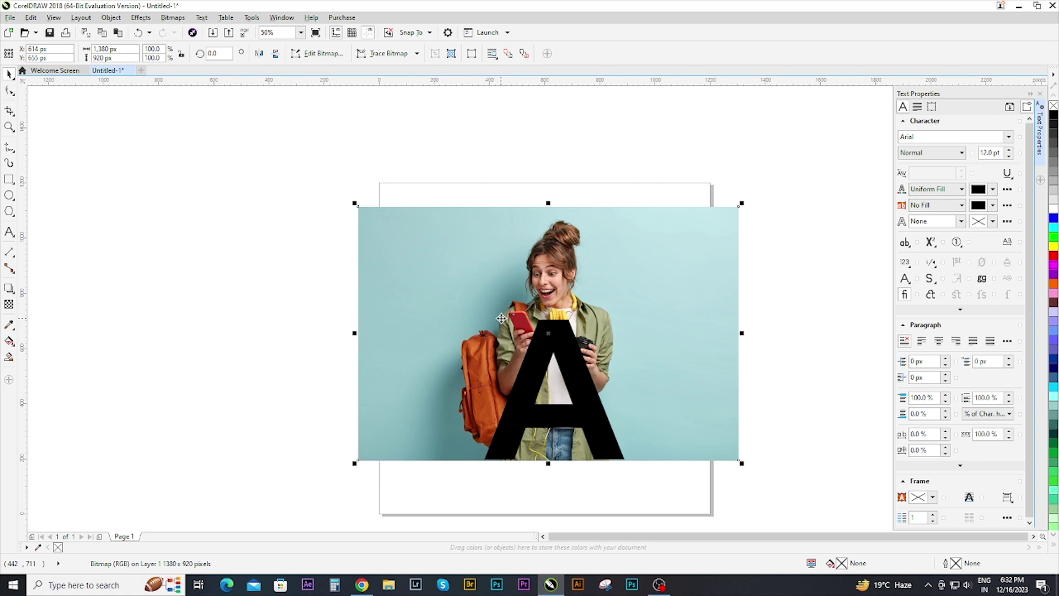
click(222, 321)
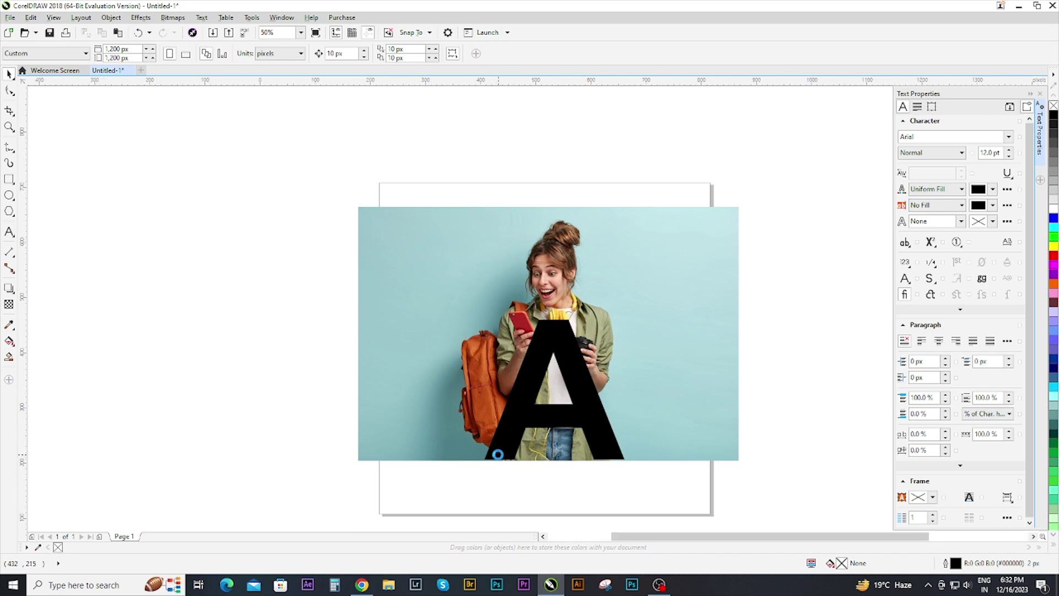
Zoom in on the photo and switch to the Bézier tool.
scroll(485, 447, up, 1)
click(15, 154)
click(38, 182)
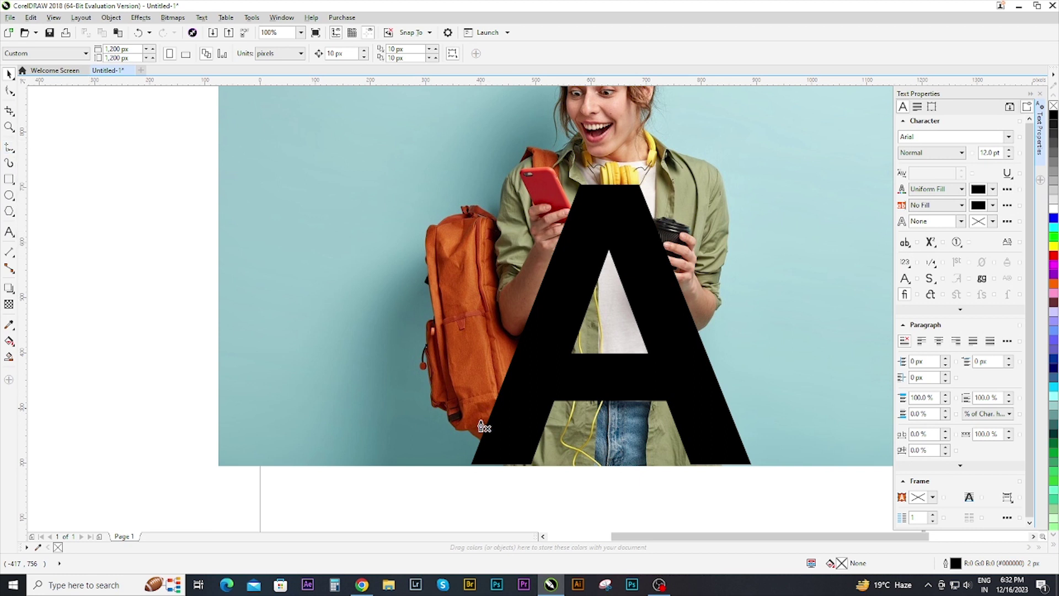
scroll(484, 426, up, 1)
scroll(485, 424, up, 2)
Start the outline at the backpack's lower edge and trace up-left along it.
click(484, 418)
click(383, 337)
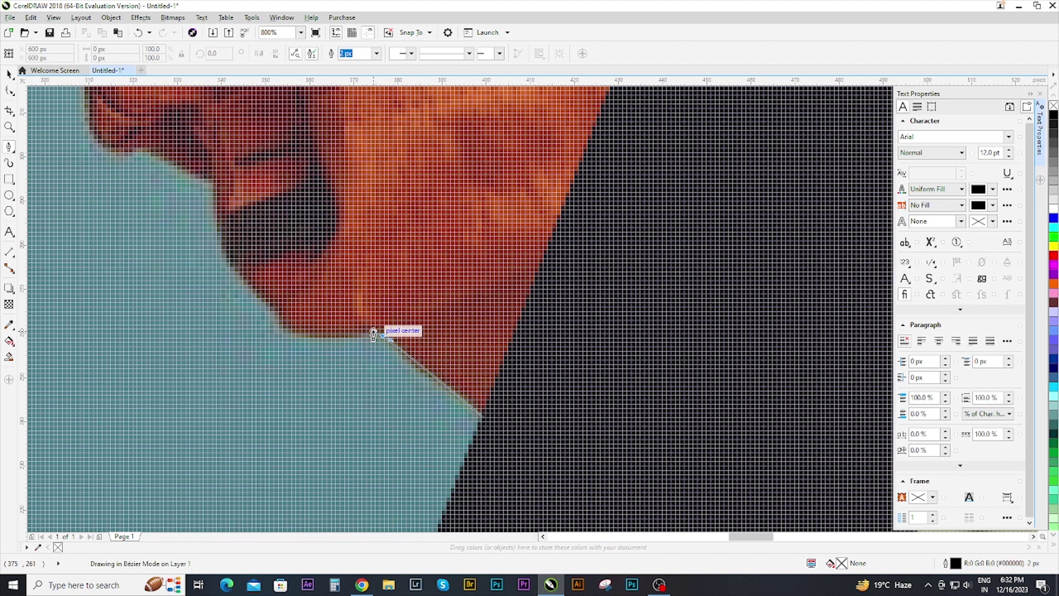
click(306, 344)
click(293, 337)
click(237, 270)
click(211, 191)
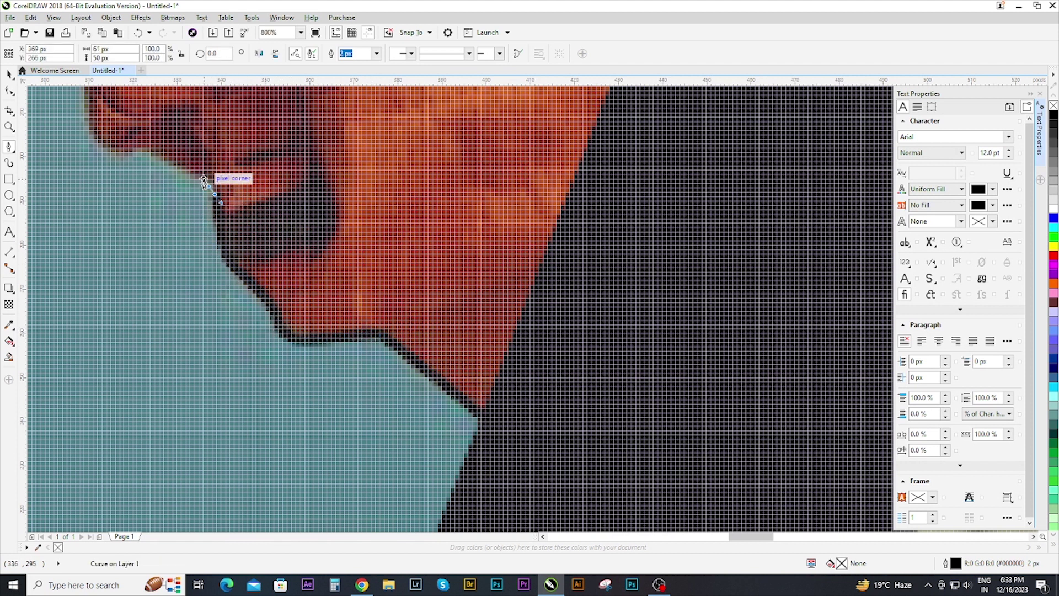
click(124, 157)
scroll(125, 157, down, 2)
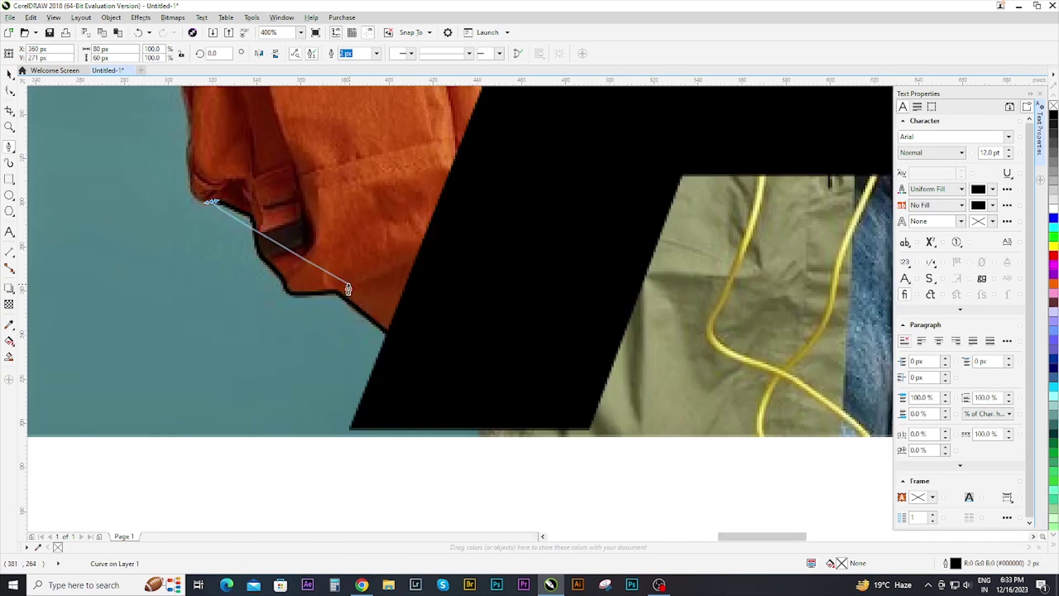
scroll(182, 206, down, 1)
scroll(218, 220, up, 4)
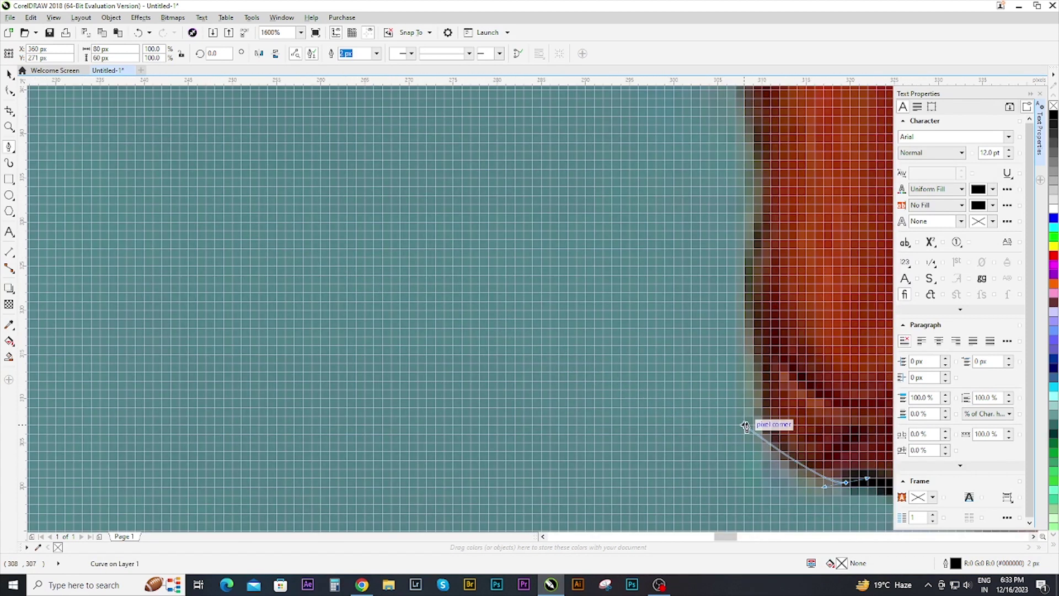
Continue tracing the outline up the backpack's edge.
click(748, 346)
click(757, 298)
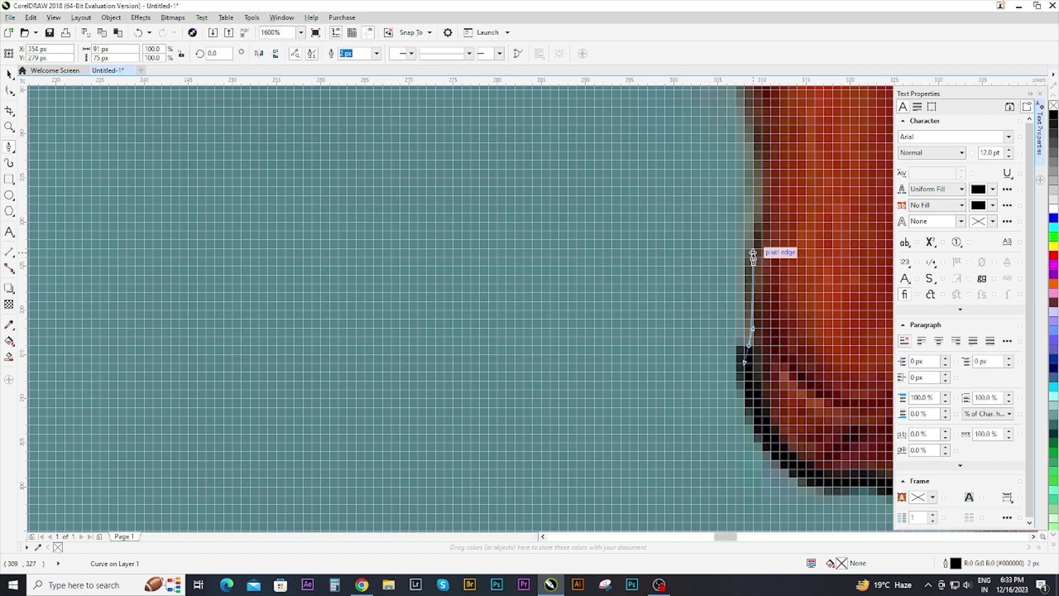
click(761, 237)
click(750, 145)
scroll(748, 142, down, 5)
scroll(783, 275, up, 5)
scroll(764, 457, down, 2)
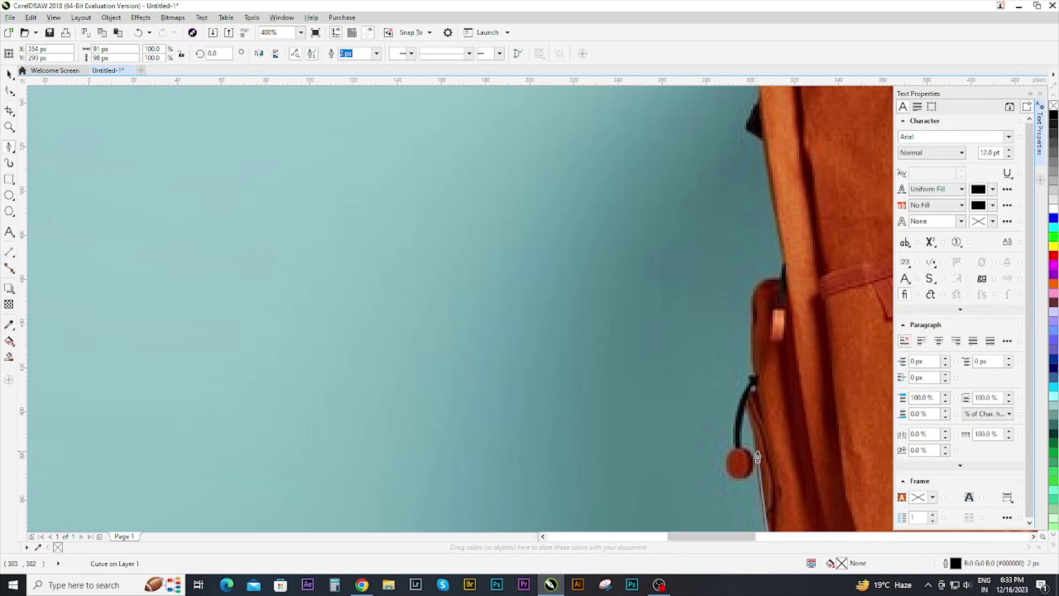
Trace around the bag strap and back up to near the backpack's top.
click(750, 414)
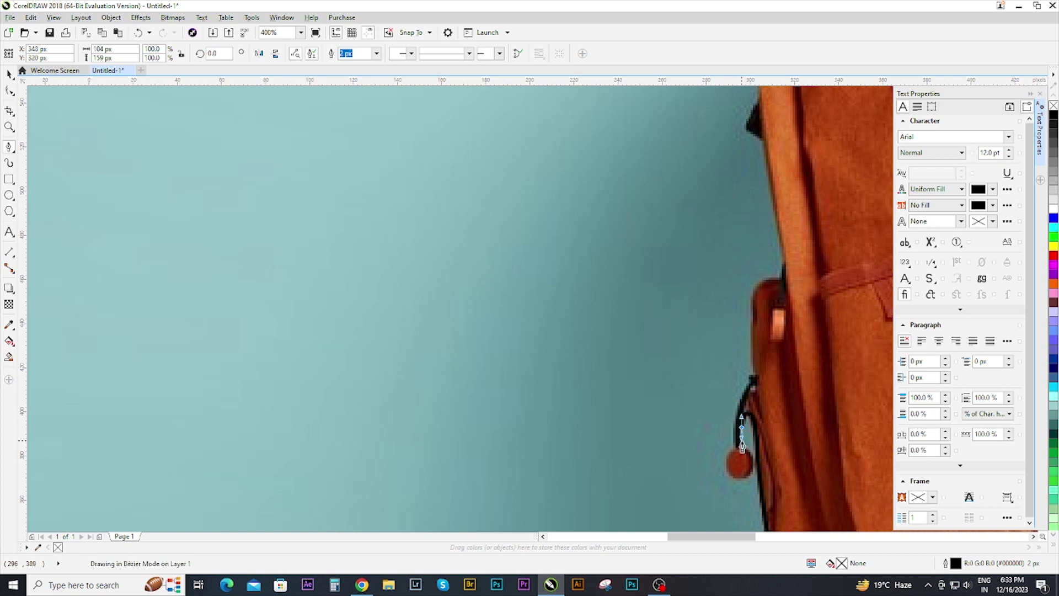
click(752, 460)
click(733, 482)
drag(716, 477, 715, 471)
drag(740, 400, 746, 388)
click(750, 376)
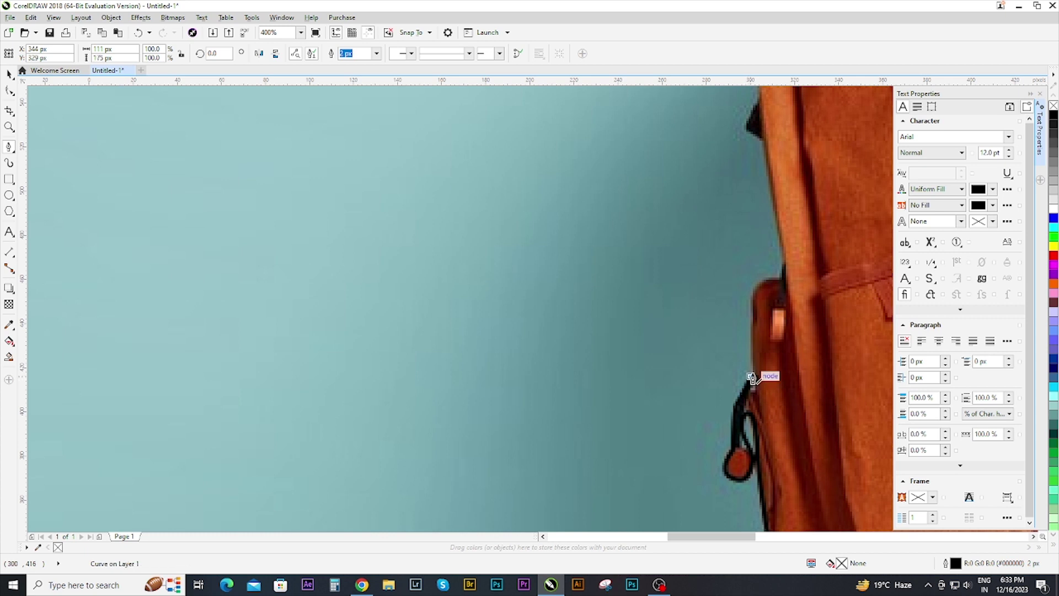
drag(777, 218, 774, 206)
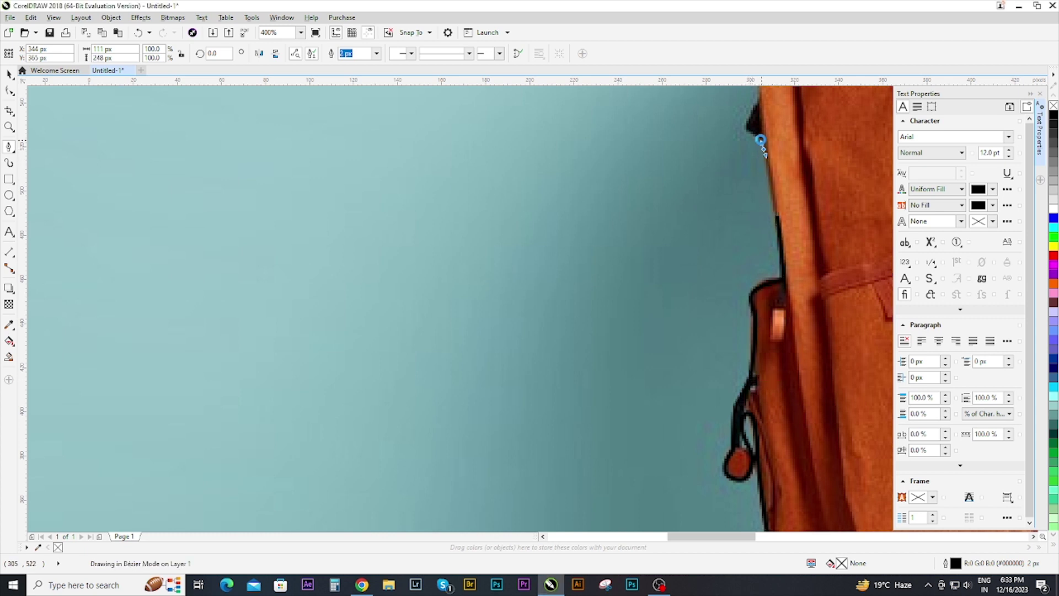
drag(741, 127, 746, 250)
Trace up the bag's side and along the top of the shoulder.
scroll(745, 250, down, 3)
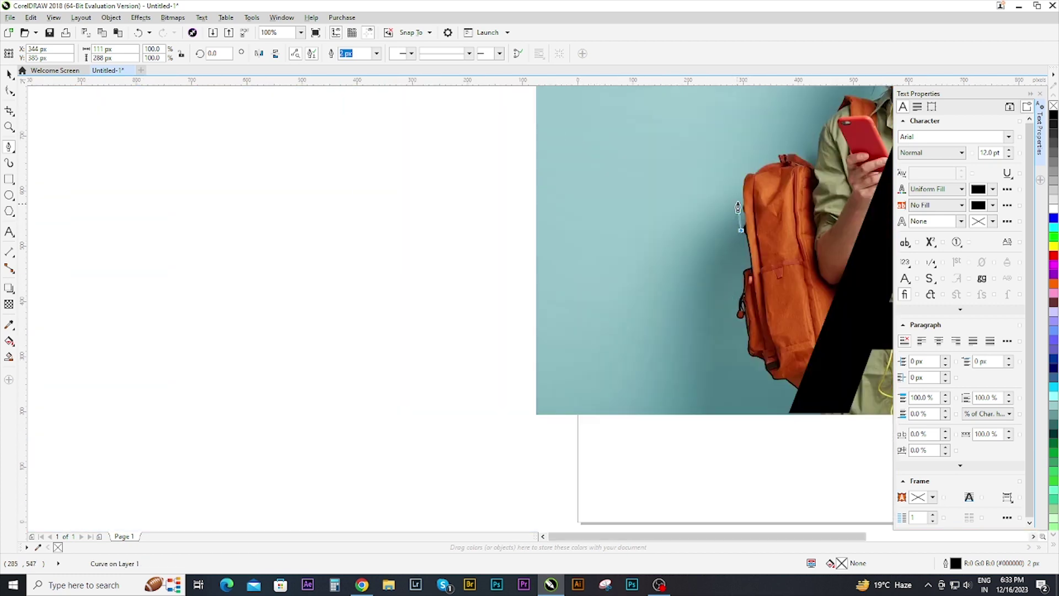
scroll(753, 266, up, 4)
click(738, 203)
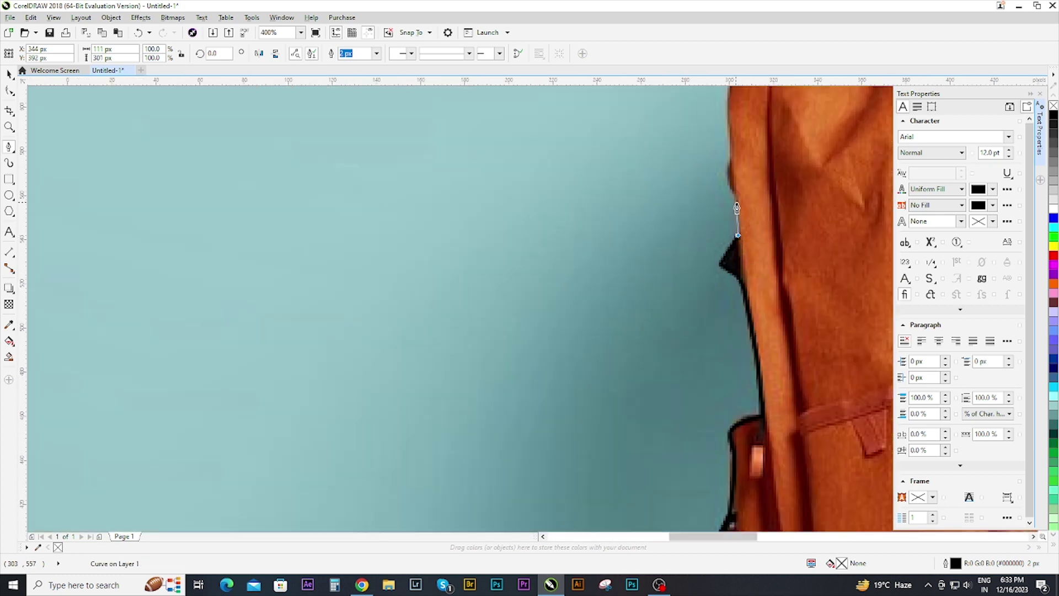
click(727, 163)
scroll(726, 160, down, 3)
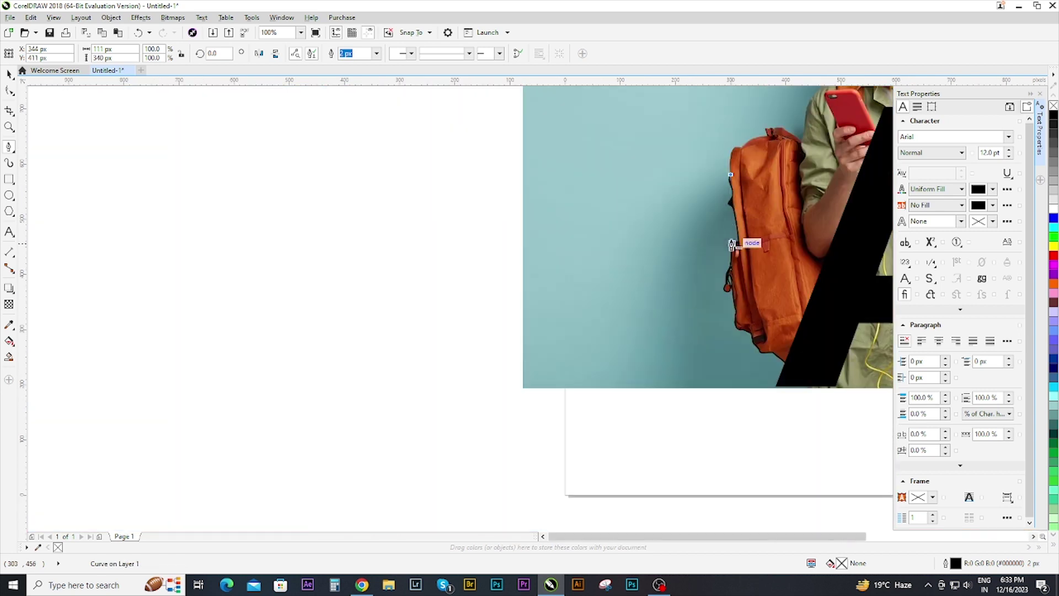
scroll(745, 239, up, 3)
click(743, 180)
click(762, 142)
click(793, 137)
scroll(814, 122, down, 3)
scroll(782, 146, up, 3)
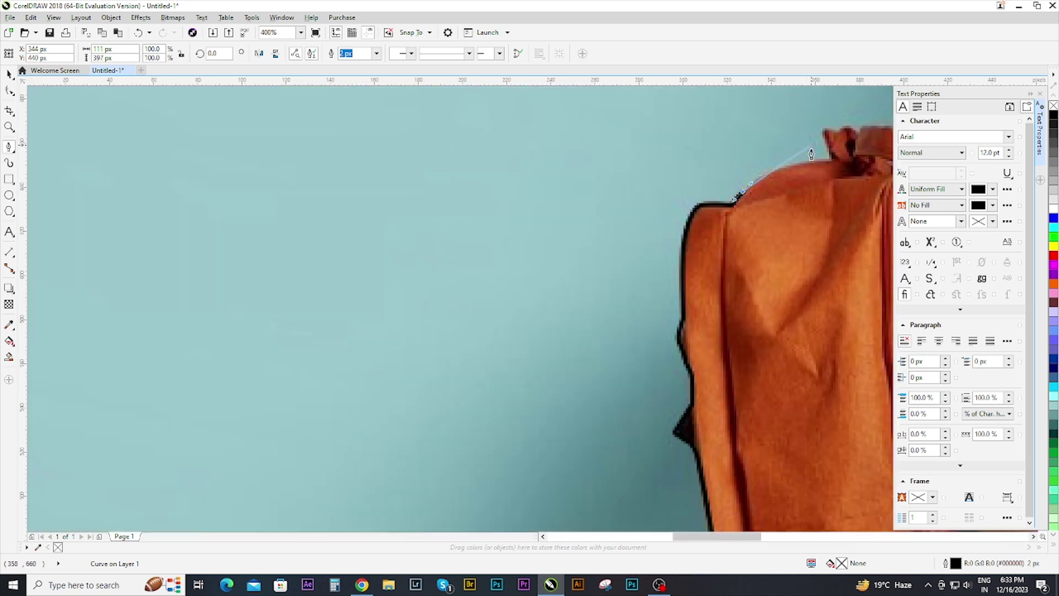
Curve the outline over the backpack's top corner and up its right edge to the sleeve.
drag(829, 168, 837, 169)
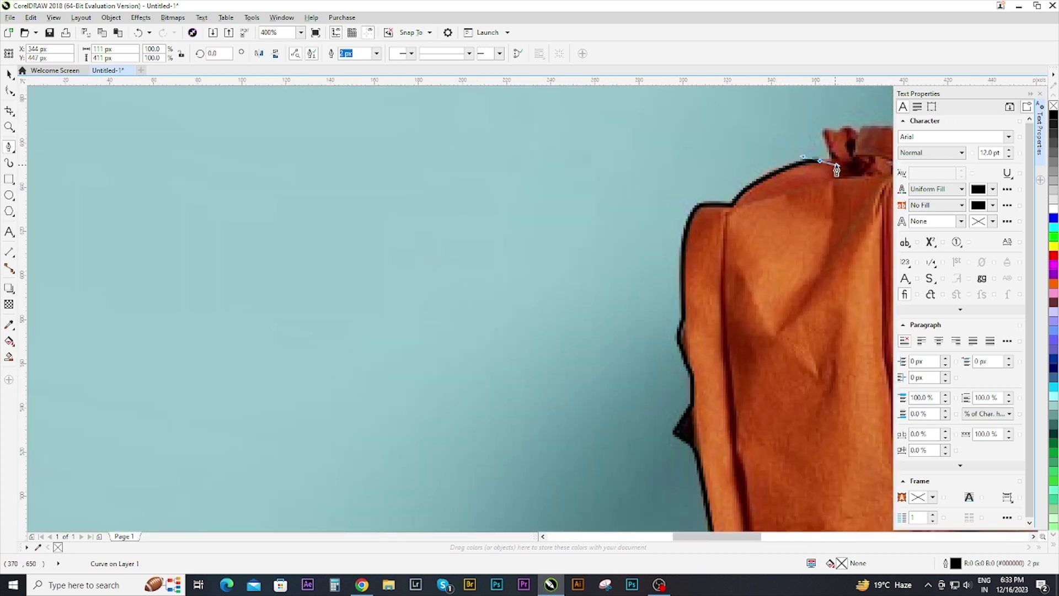
click(833, 166)
drag(822, 132, 869, 134)
scroll(696, 177, down, 3)
scroll(696, 177, up, 1)
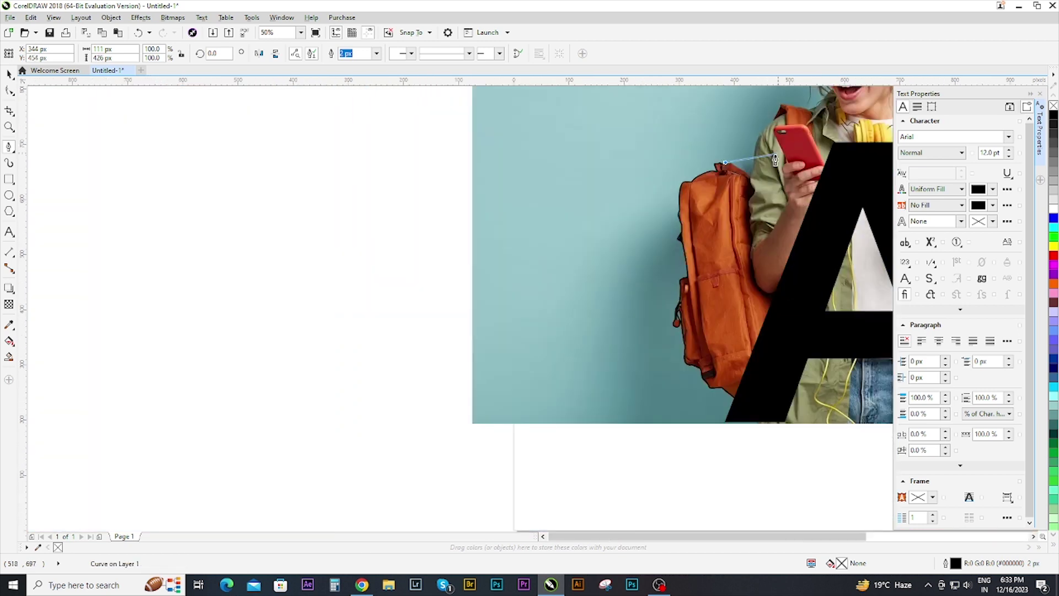
scroll(693, 178, up, 2)
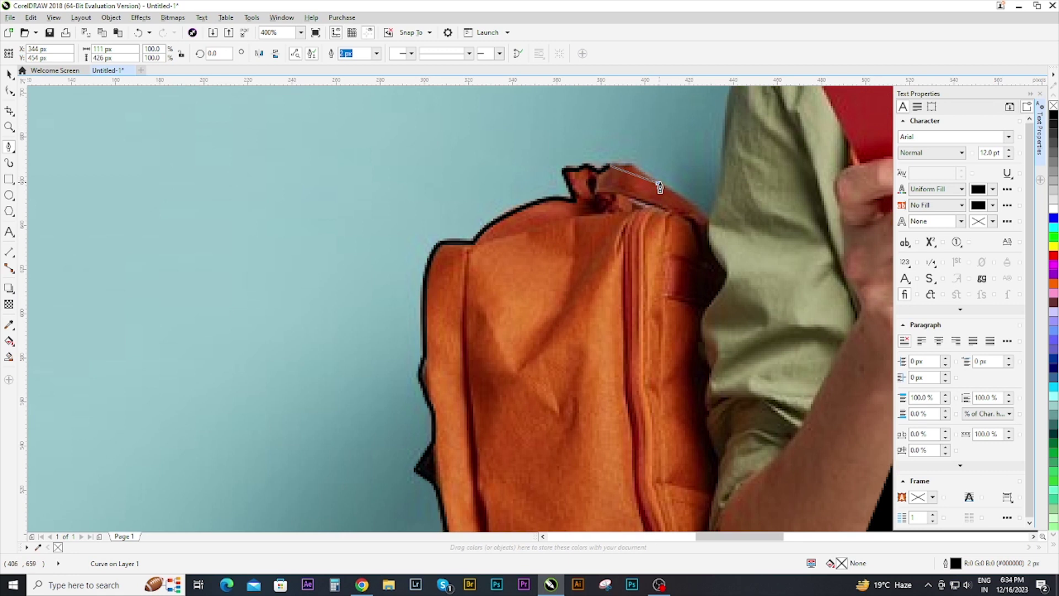
drag(692, 205, 706, 226)
drag(722, 170, 726, 137)
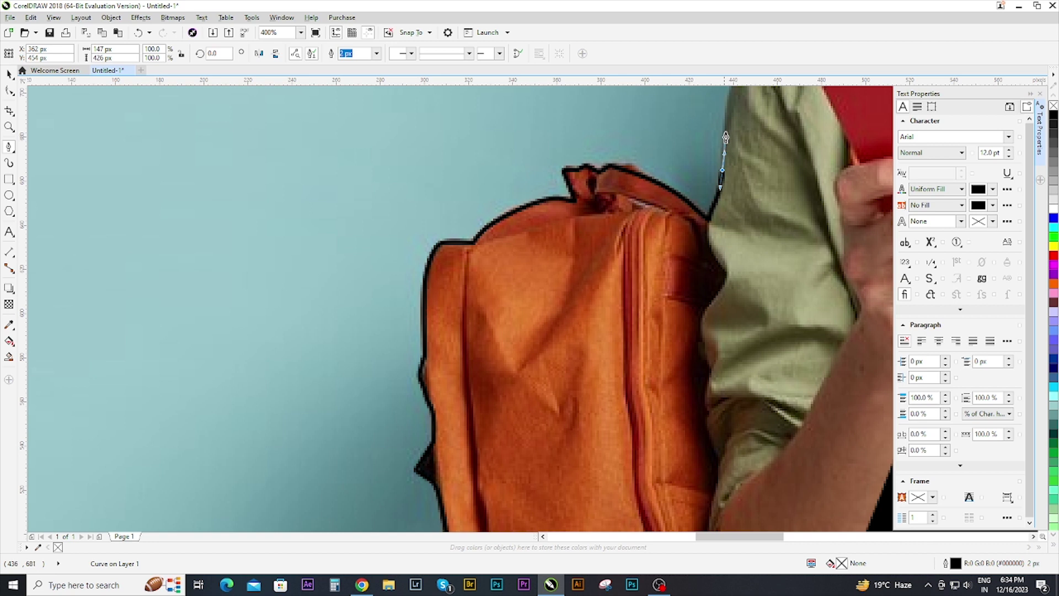
scroll(726, 137, down, 1)
scroll(739, 138, down, 2)
scroll(739, 208, up, 2)
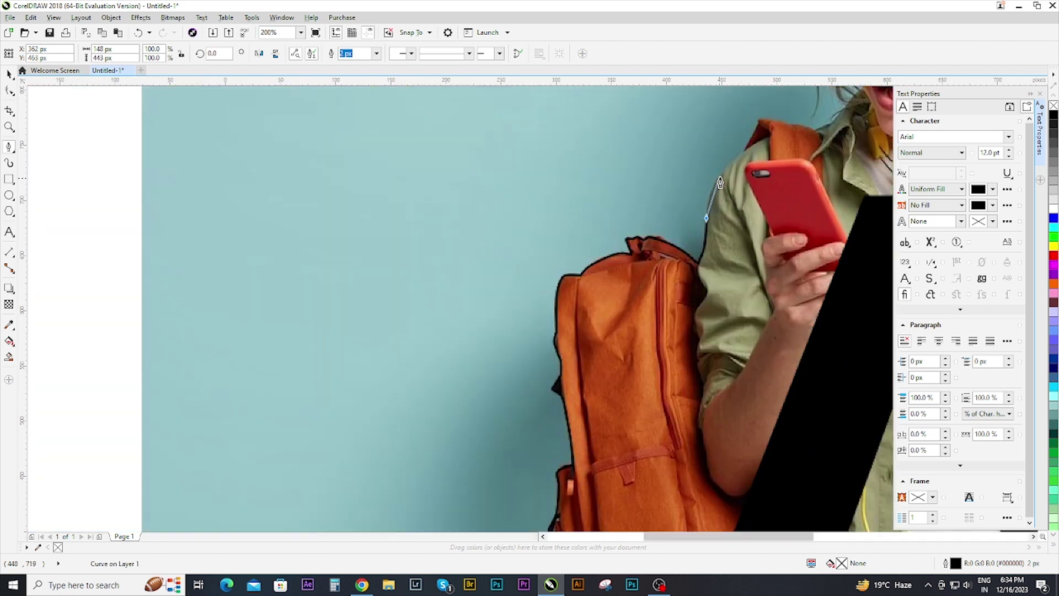
drag(726, 171, 740, 157)
Resume the Bézier outline, undo a misplaced node, and add a curved node up the sleeve.
key(z)
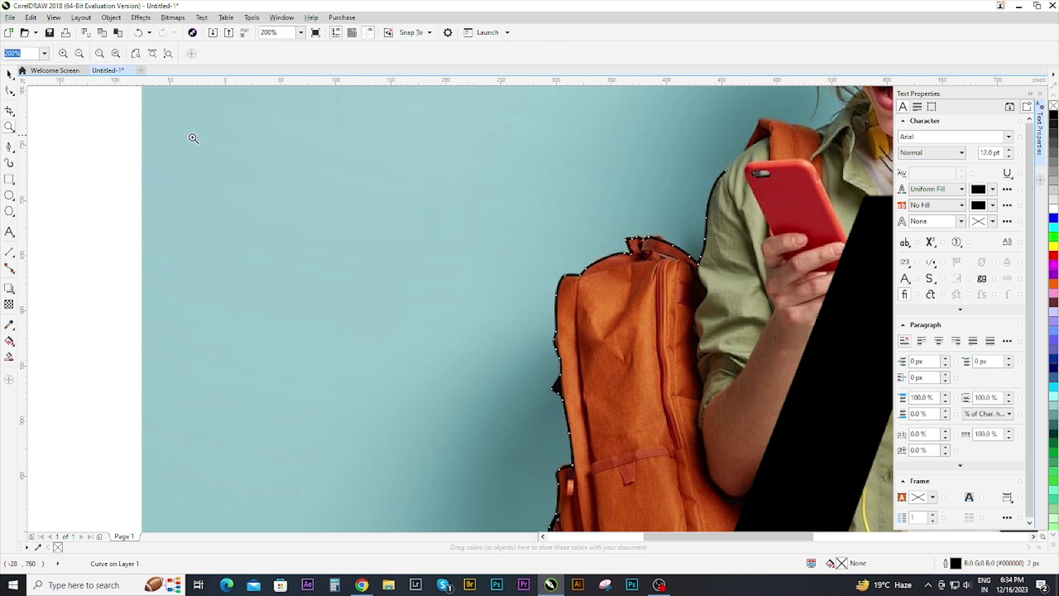
click(9, 146)
drag(728, 171, 759, 143)
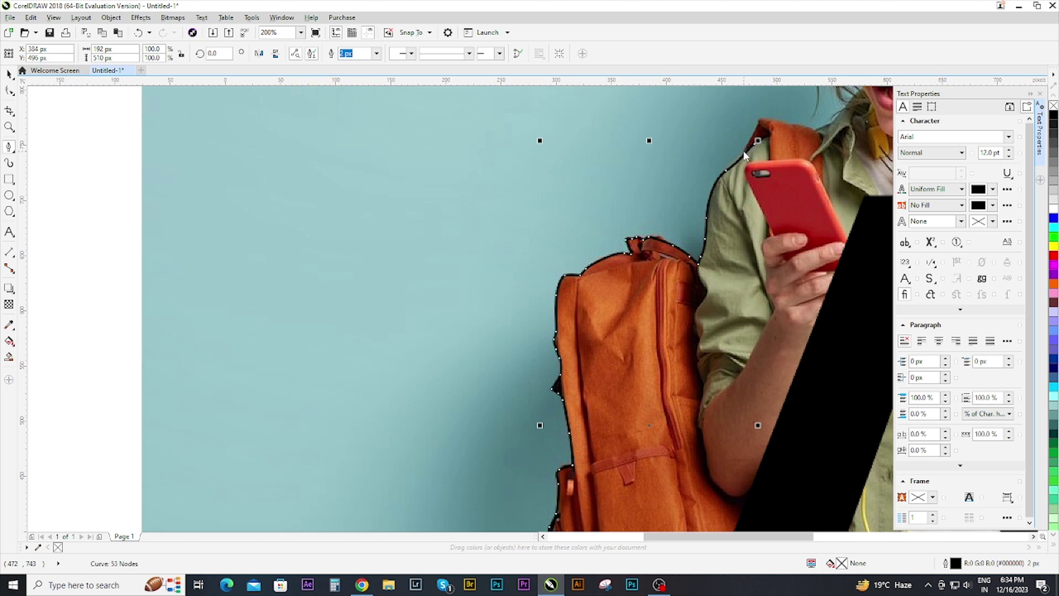
key(ctrl+z)
key(ctrl+z)
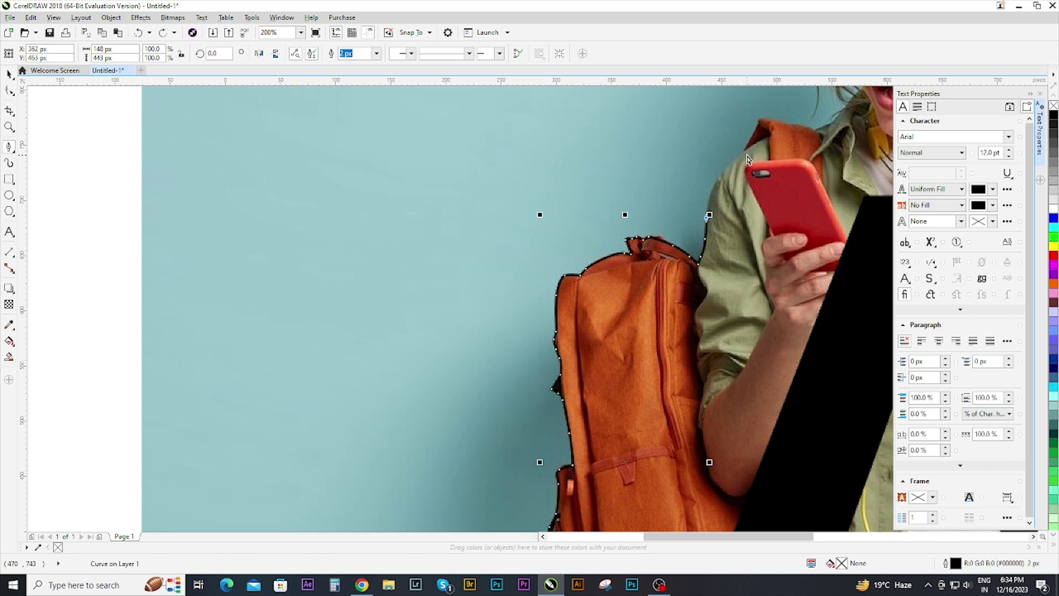
mouse_move(722, 179)
mouse_down()
mouse_move(789, 128)
mouse_move(825, 131)
mouse_up()
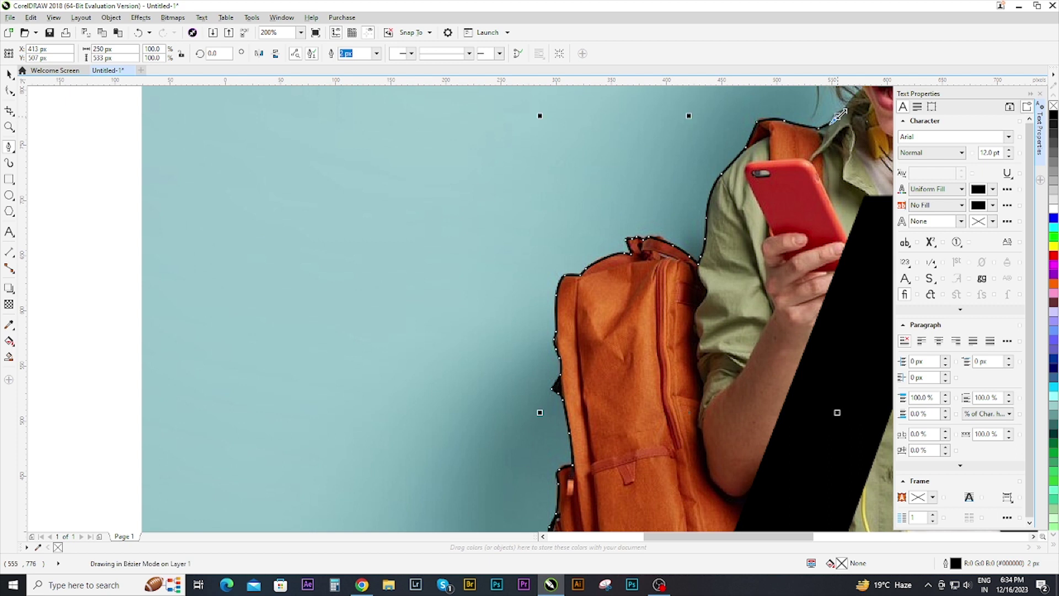
scroll(822, 132, down, 5)
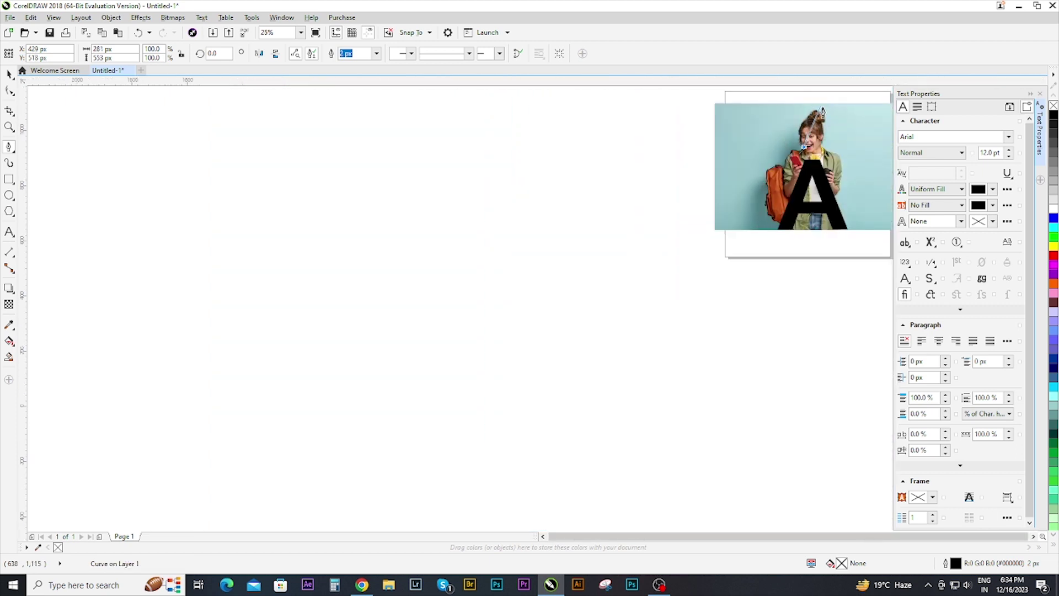
scroll(819, 134, up, 2)
scroll(751, 298, up, 2)
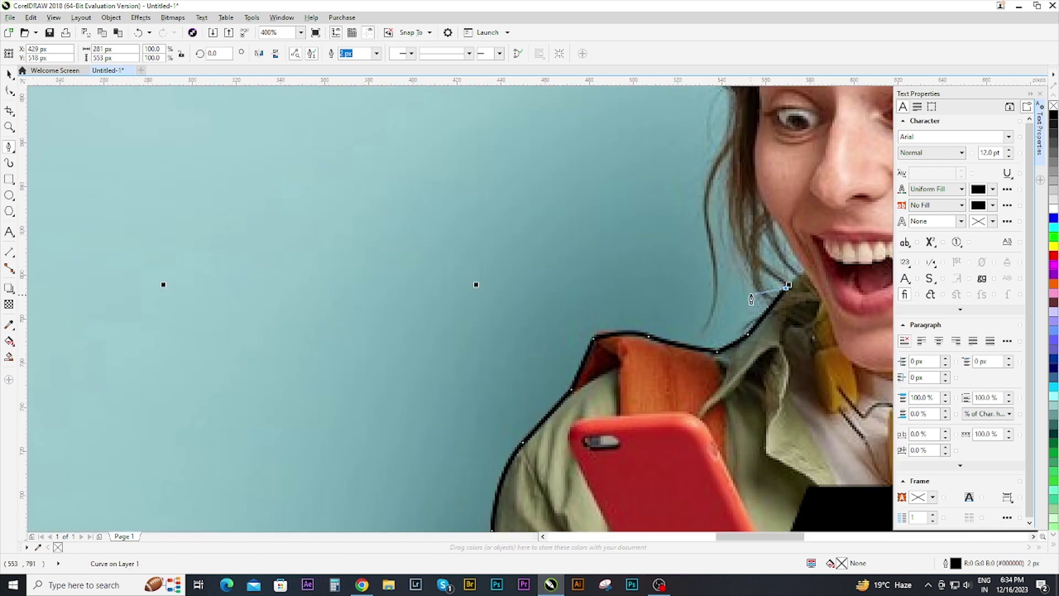
Trace the outline up toward the jawline and along the neck and hair edge.
click(808, 267)
click(774, 220)
drag(738, 191, 730, 155)
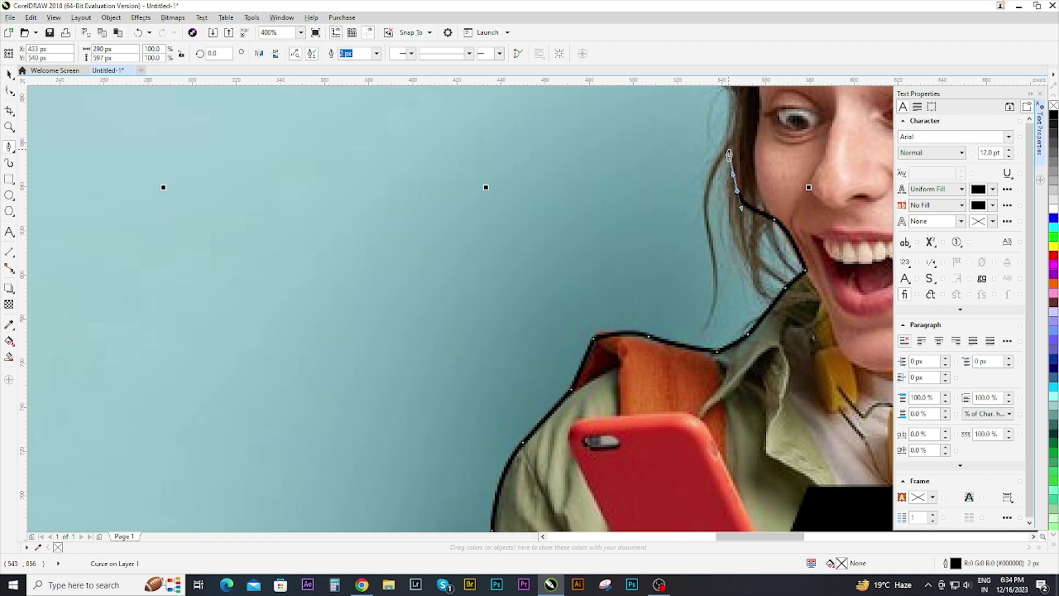
scroll(728, 145, down, 2)
scroll(725, 231, up, 1)
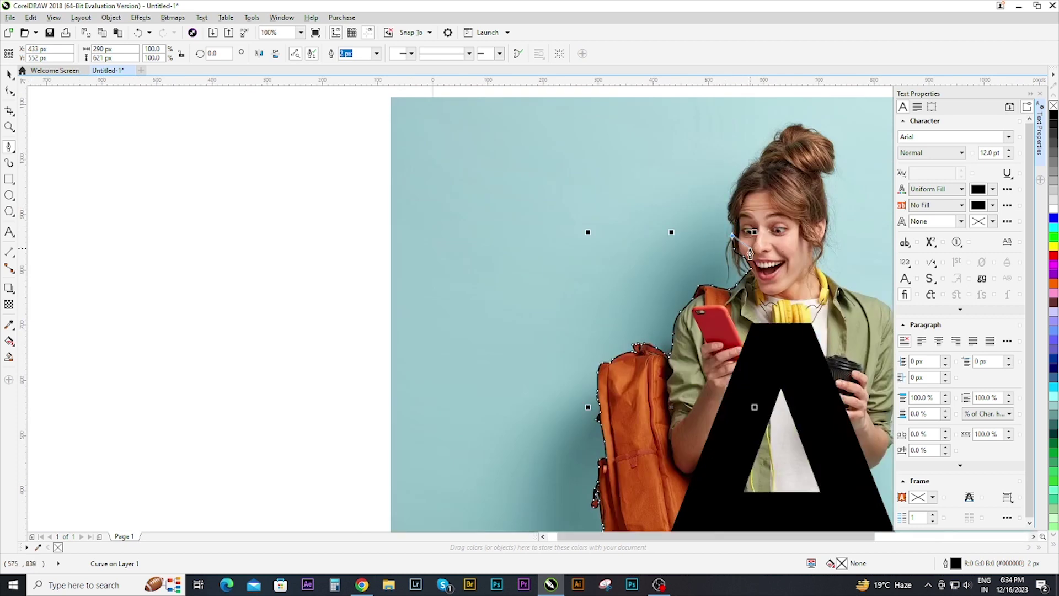
scroll(724, 235, up, 1)
scroll(724, 234, up, 1)
scroll(702, 162, down, 2)
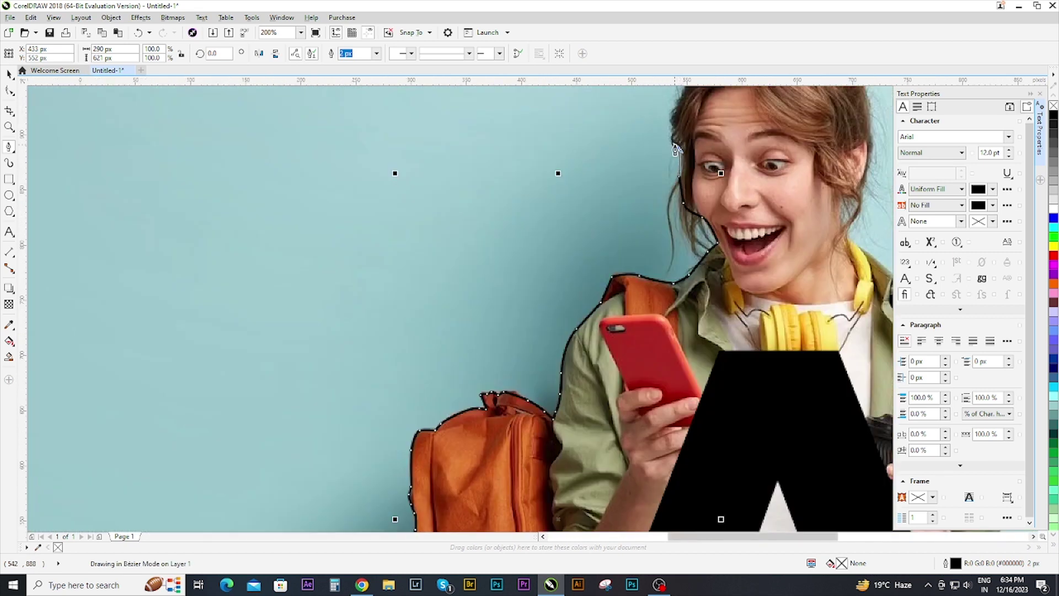
Continue the outline up beside the face and along the hairline.
drag(672, 138, 672, 132)
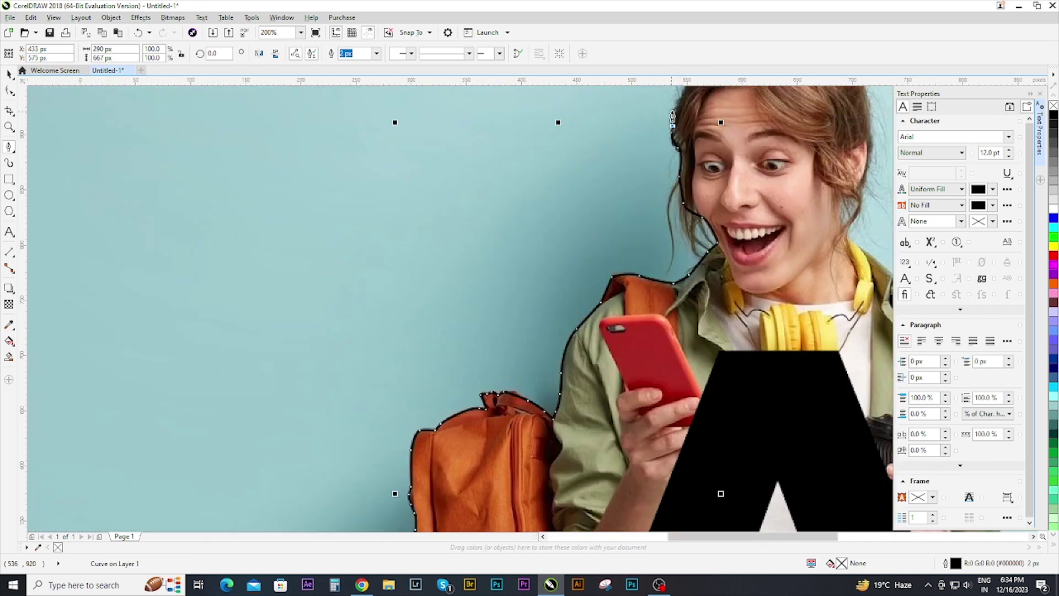
click(680, 111)
scroll(680, 110, down, 1)
scroll(634, 190, up, 2)
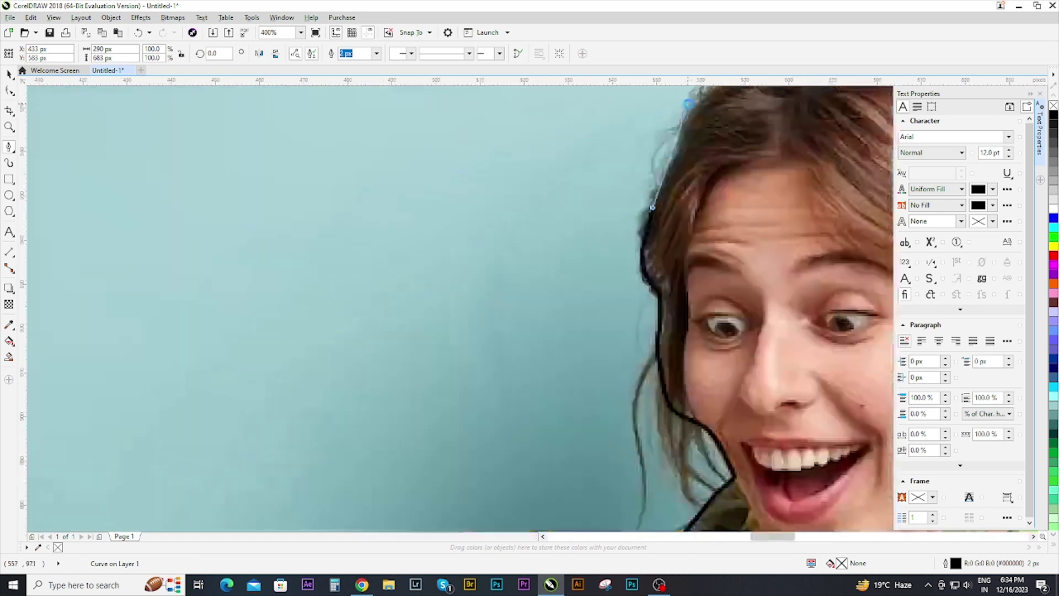
scroll(634, 189, up, 1)
drag(660, 217, 681, 112)
scroll(700, 190, down, 1)
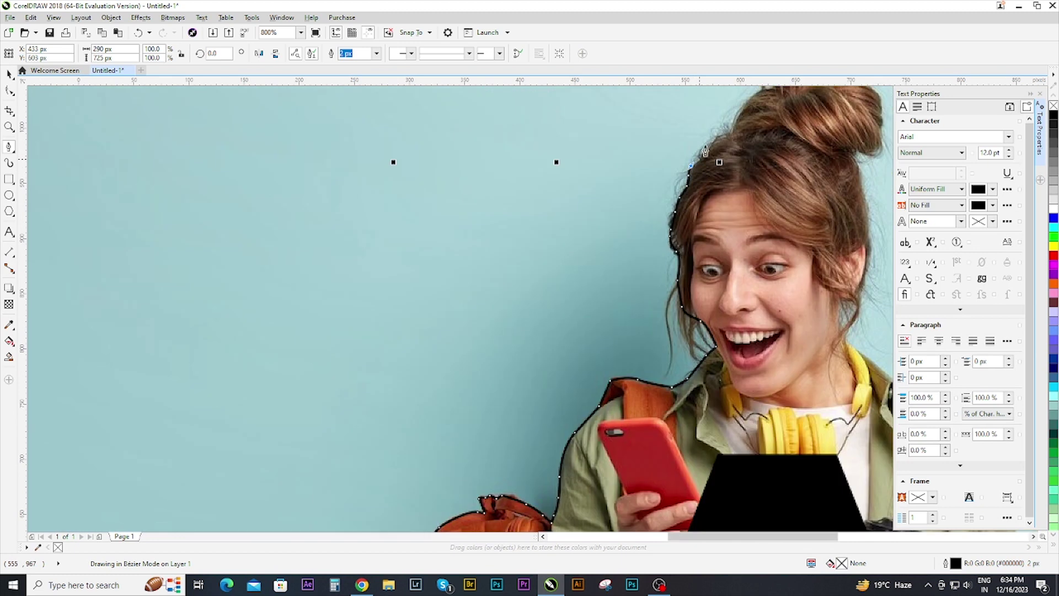
click(718, 157)
mouse_move(748, 137)
mouse_down()
mouse_move(765, 139)
mouse_move(757, 104)
mouse_up()
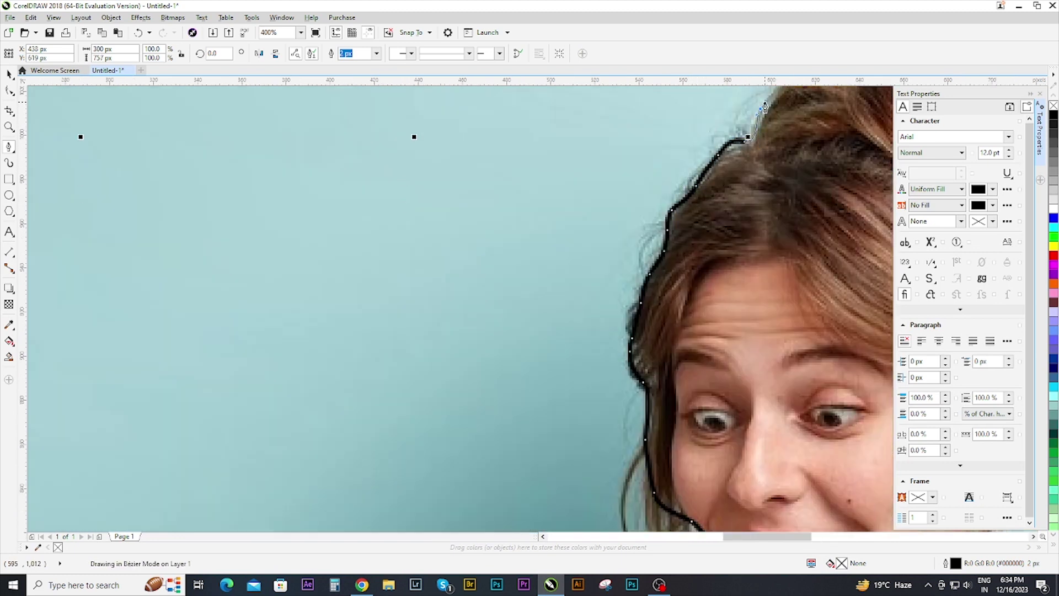
scroll(757, 105, down, 1)
scroll(762, 136, up, 1)
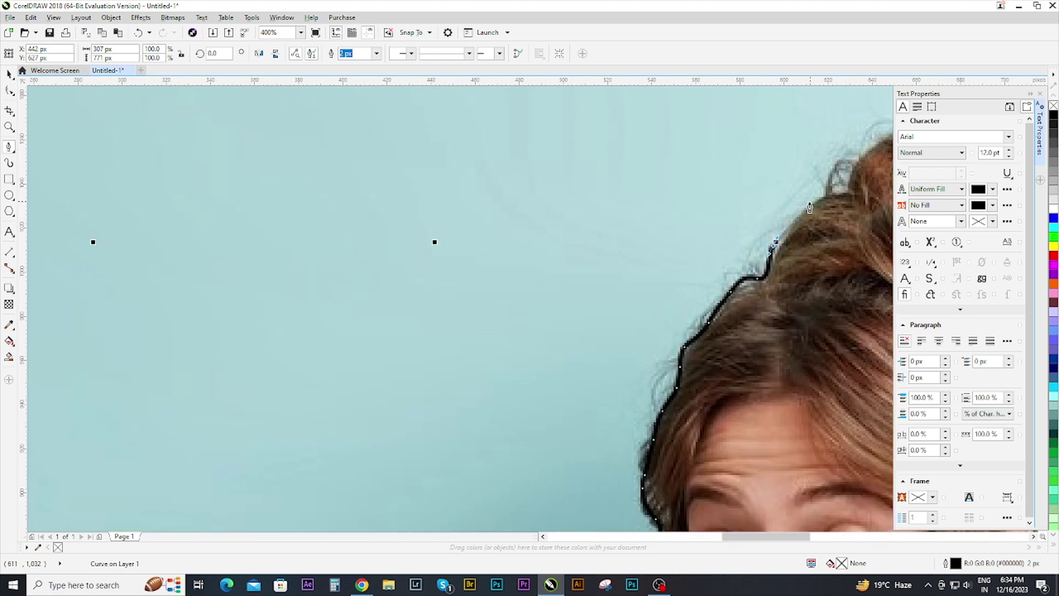
Extend the outline up to the hair bun.
mouse_move(833, 190)
mouse_down()
mouse_move(851, 198)
mouse_move(855, 157)
mouse_up()
scroll(855, 157, down, 2)
scroll(848, 191, up, 1)
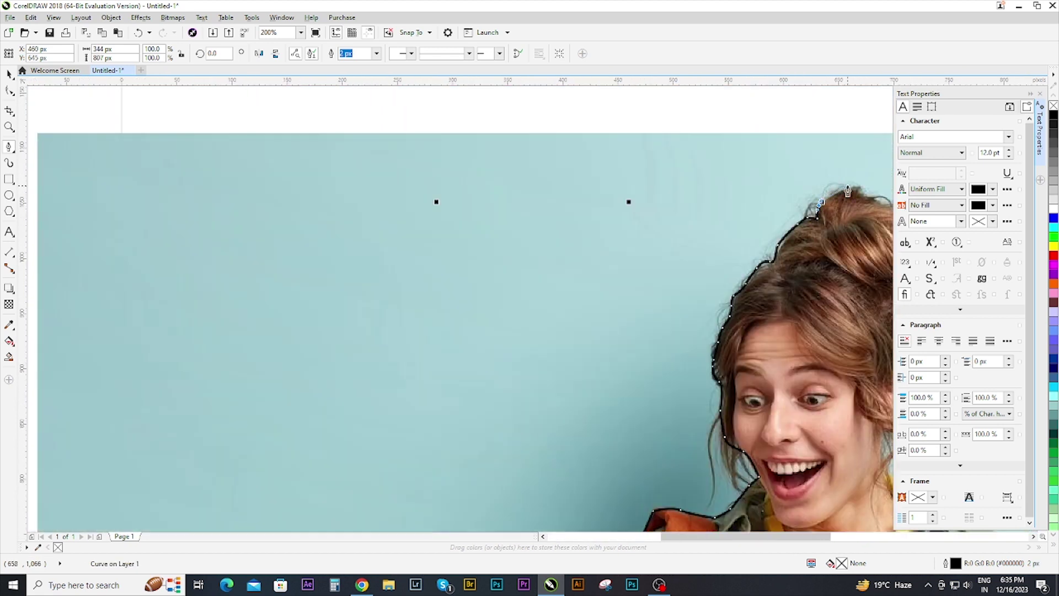
drag(848, 191, 795, 215)
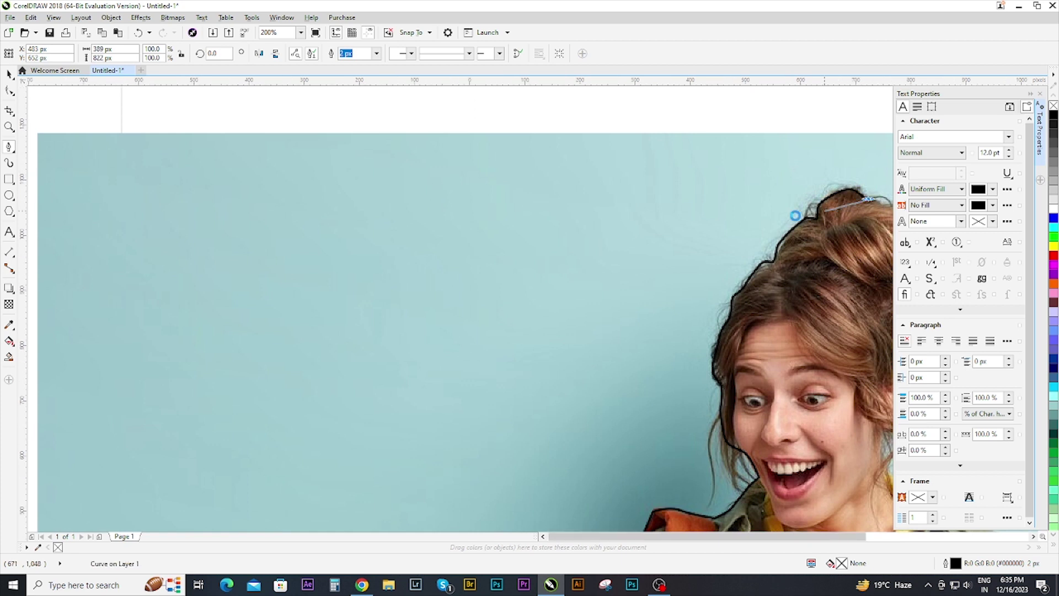
scroll(795, 215, down, 2)
scroll(774, 171, up, 3)
Trace across the top of the bun, down its right side and along its bottom.
click(711, 174)
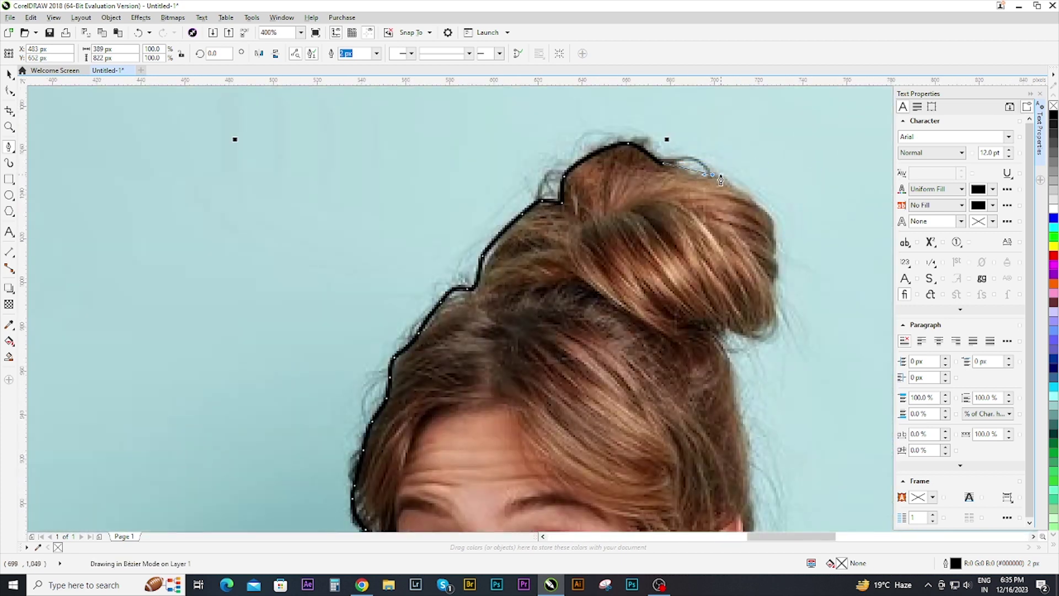
click(758, 203)
click(774, 265)
click(771, 293)
click(773, 332)
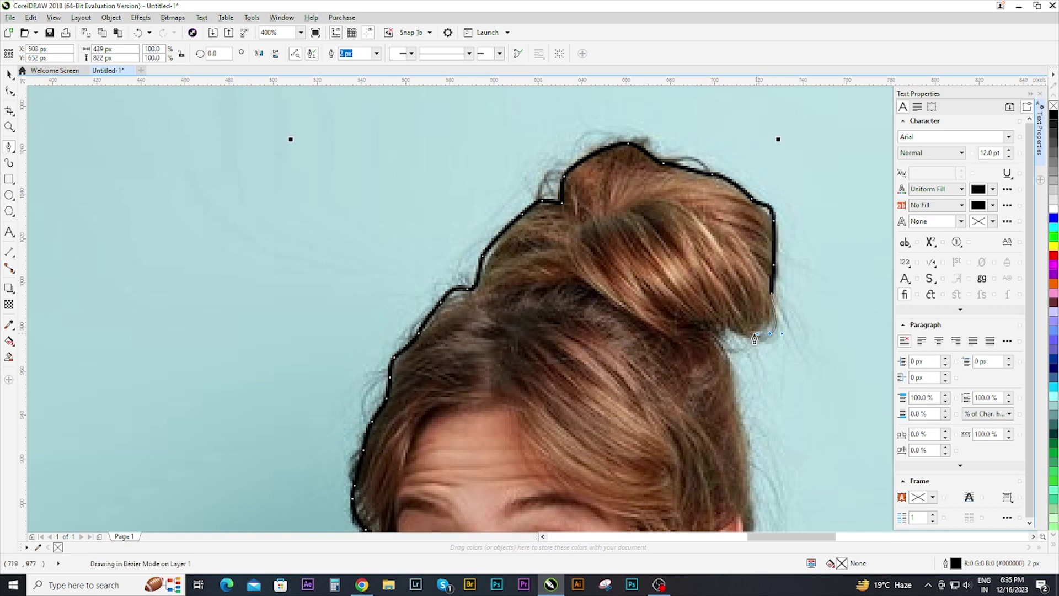
click(739, 332)
Trace down the far side of the hair past the ear and jaw toward the shoulder.
click(740, 406)
drag(747, 457, 748, 479)
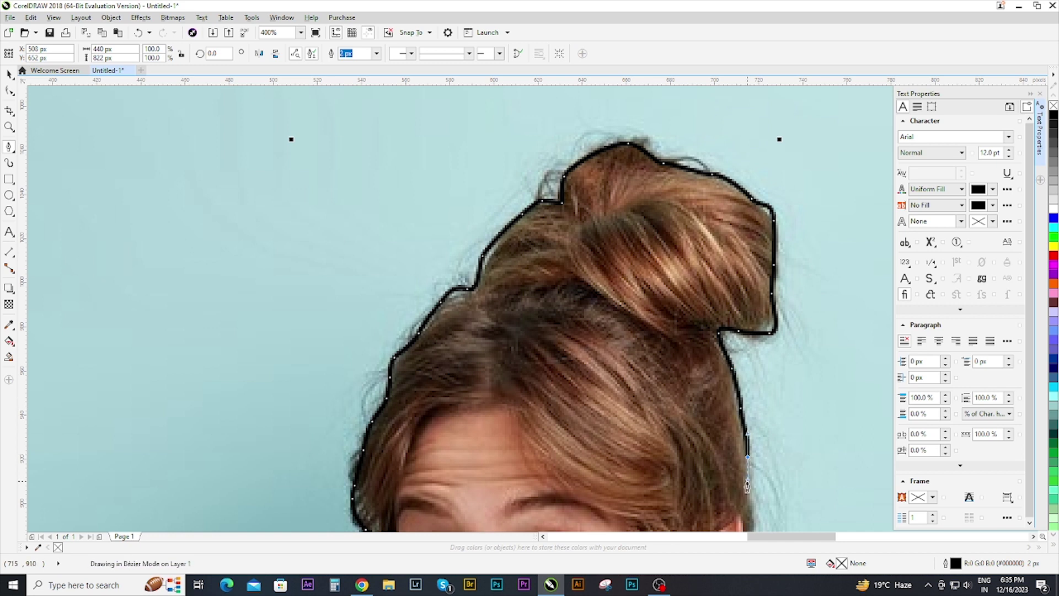
scroll(748, 479, down, 2)
scroll(712, 377, up, 1)
scroll(712, 376, up, 1)
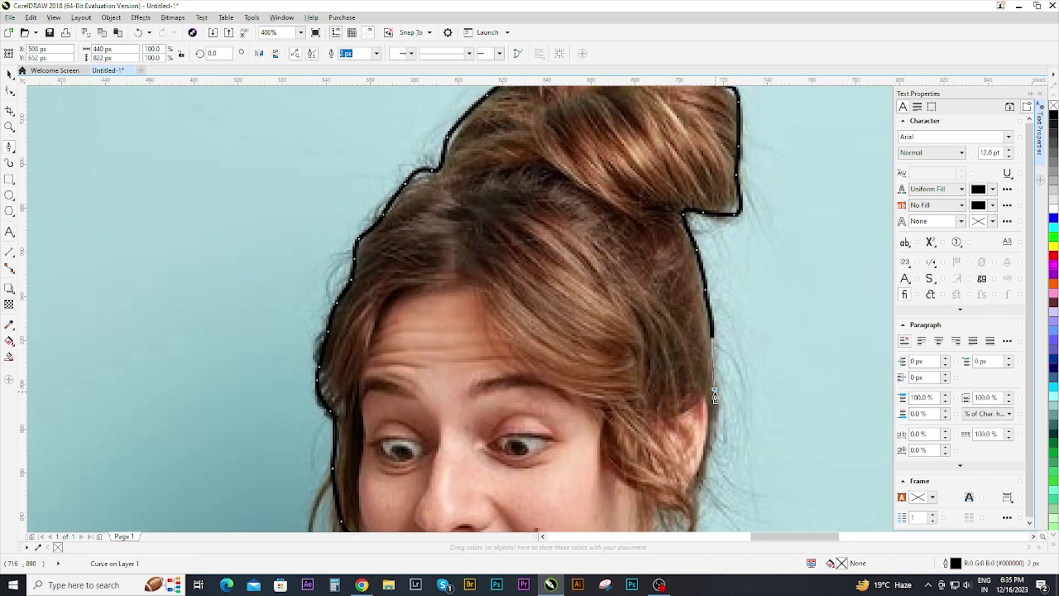
drag(710, 451, 699, 478)
click(695, 504)
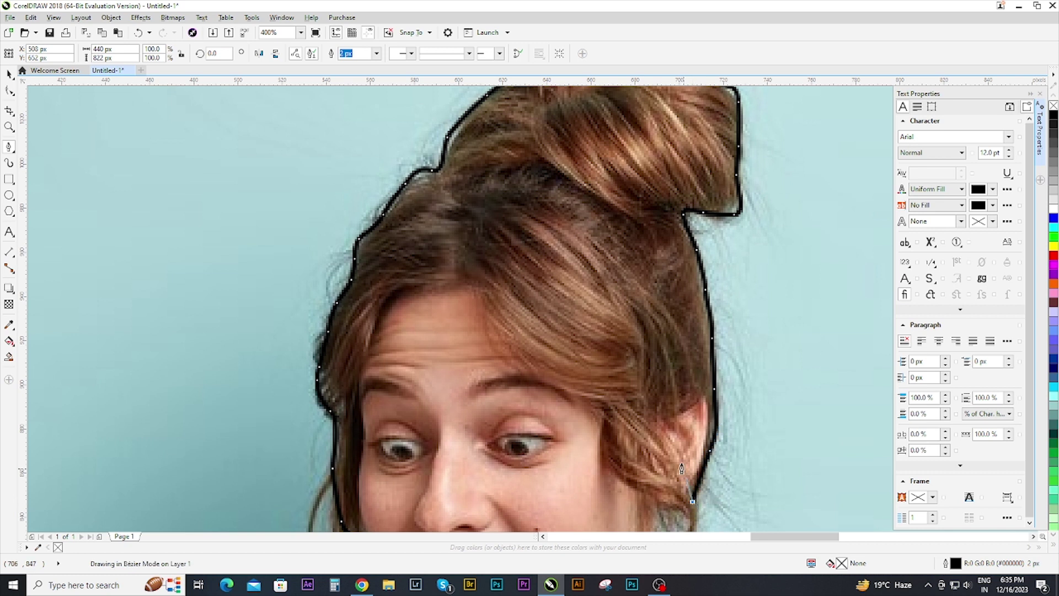
scroll(695, 503, down, 2)
scroll(678, 409, up, 2)
drag(655, 429, 663, 437)
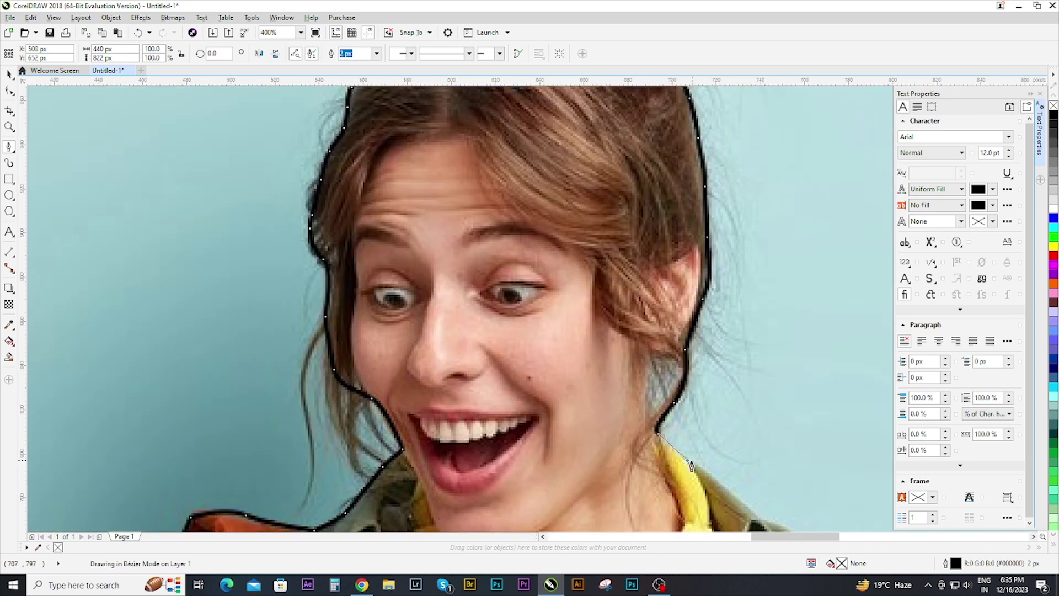
drag(718, 477, 726, 488)
Extend the outline along the woman's shoulder with curved nodes.
scroll(733, 498, down, 2)
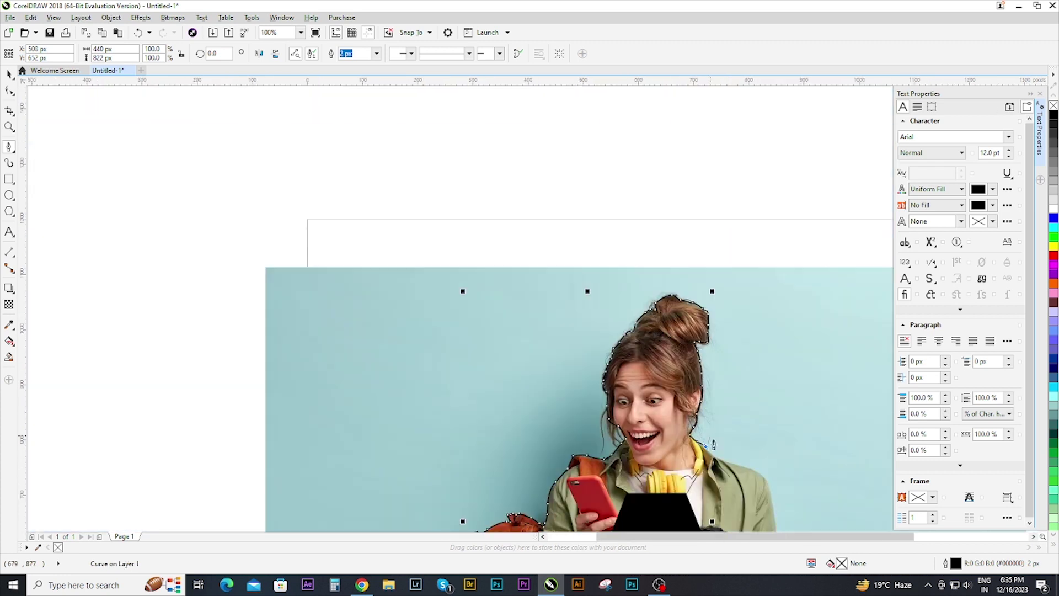
scroll(720, 472, up, 1)
drag(710, 466, 747, 478)
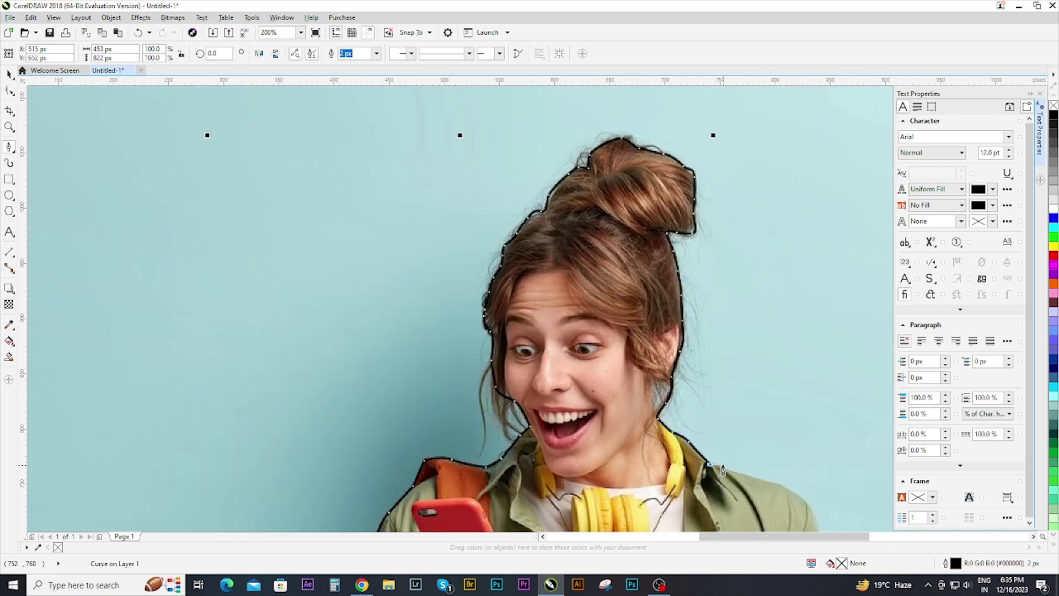
click(743, 477)
drag(800, 501, 809, 513)
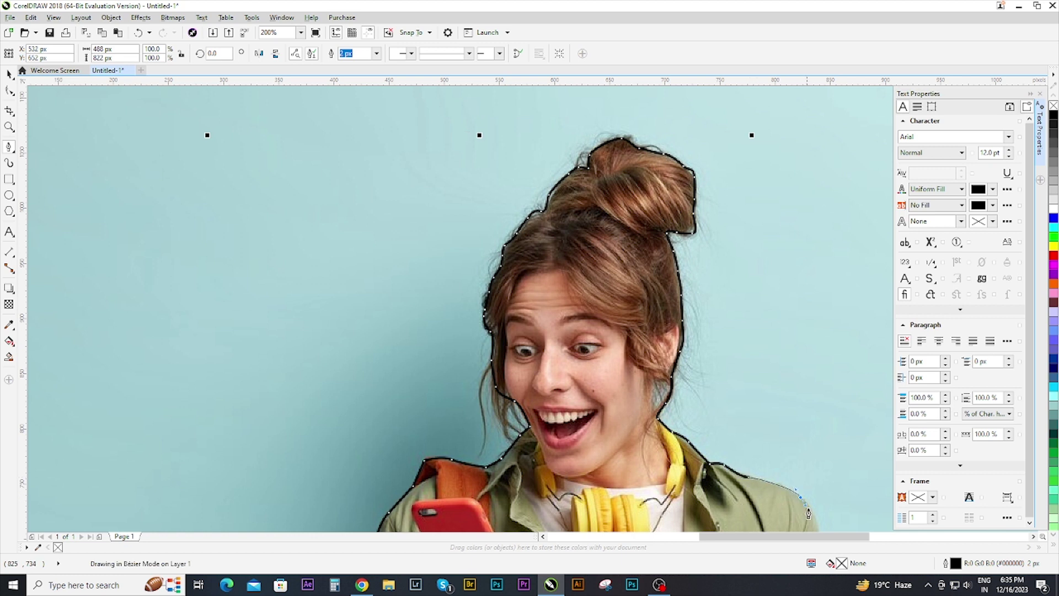
scroll(812, 516, down, 1)
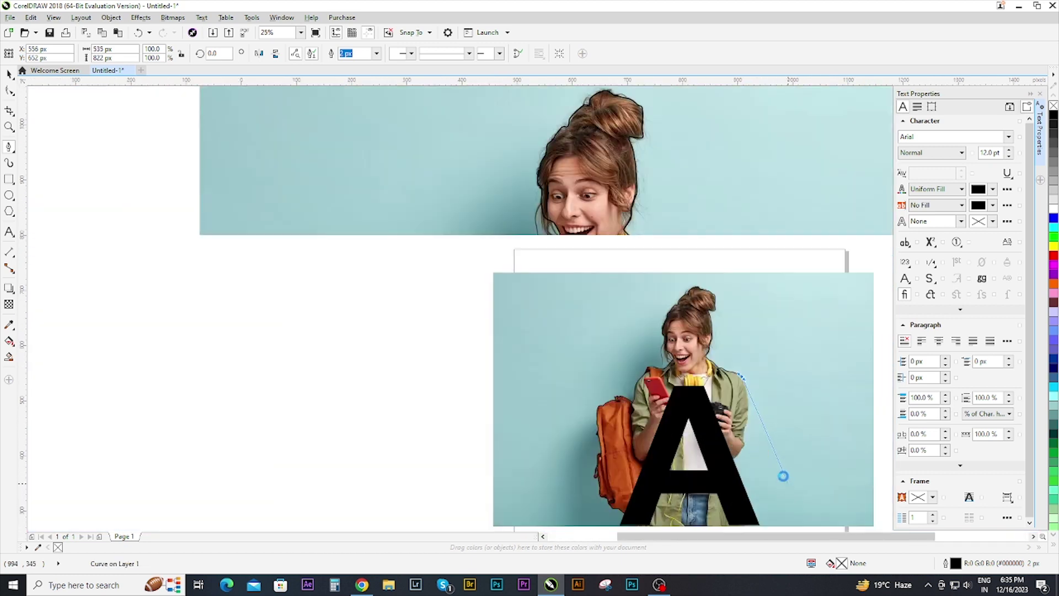
scroll(715, 268, up, 1)
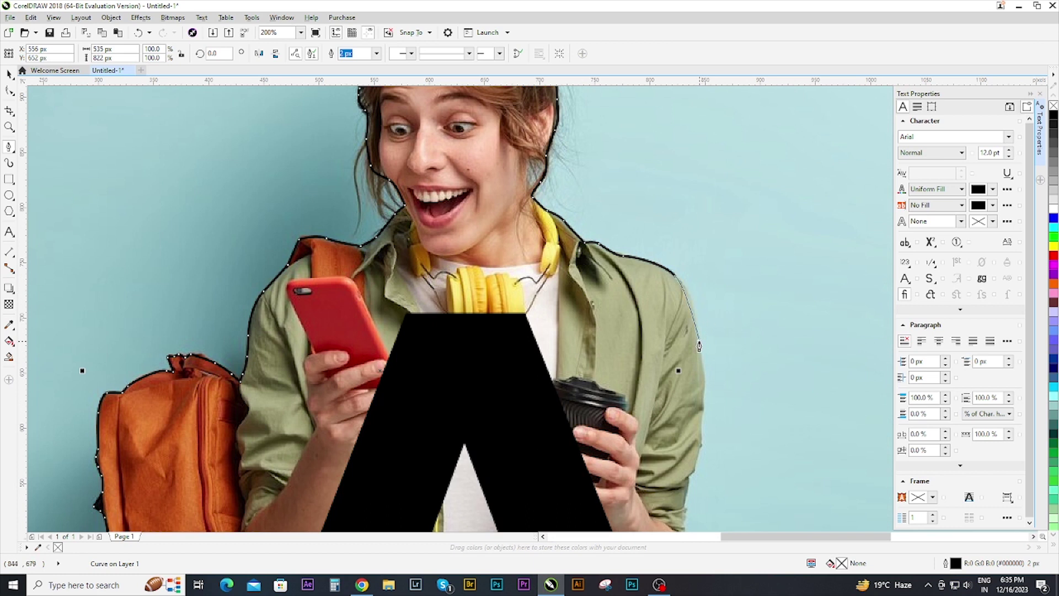
Trace the outline down the sleeve edge to the bottom of the arm.
drag(703, 370, 703, 407)
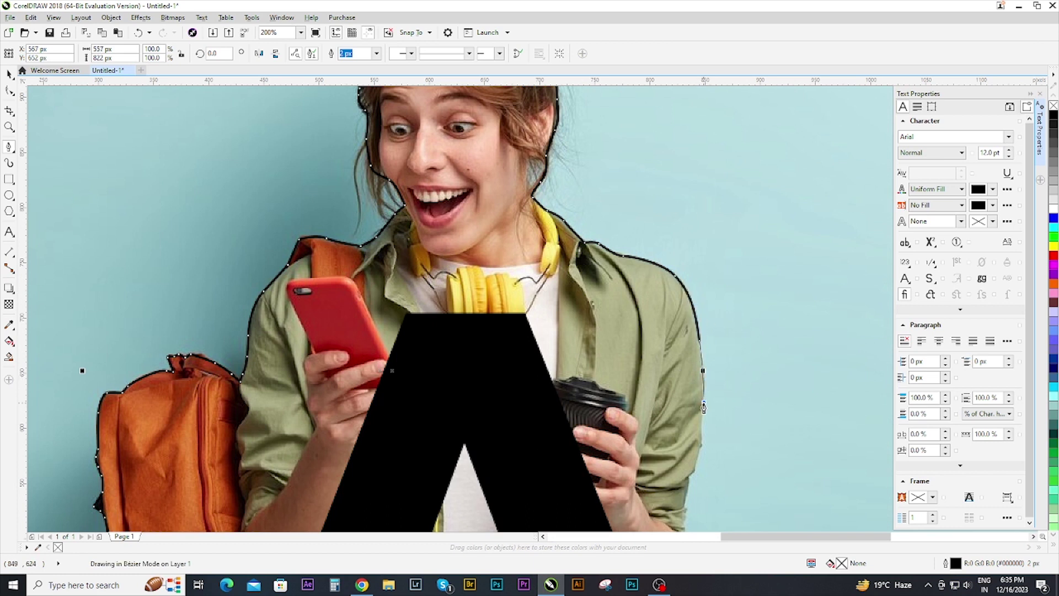
drag(695, 463, 691, 478)
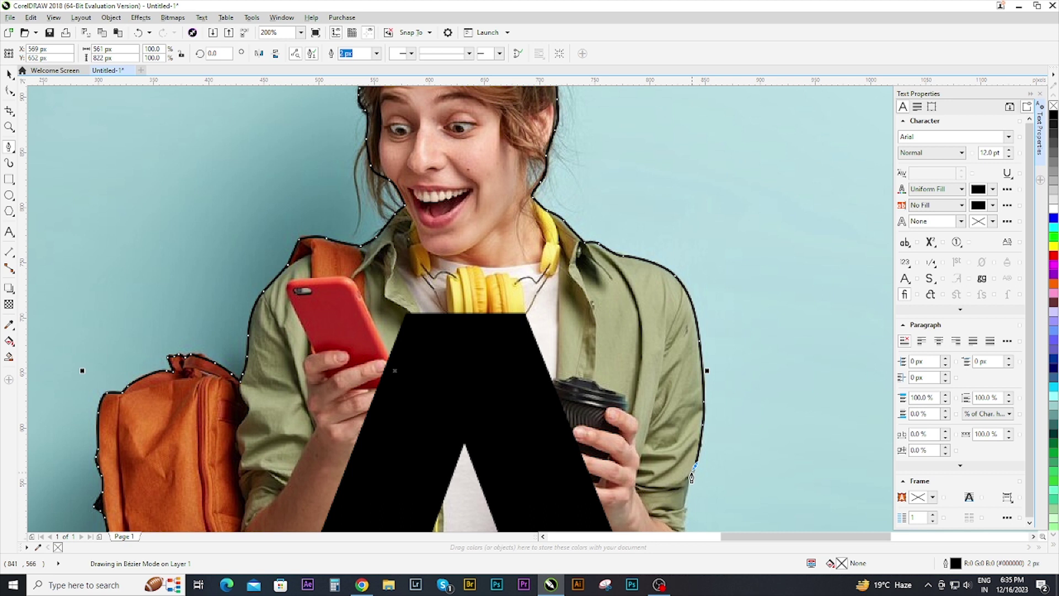
scroll(692, 478, down, 2)
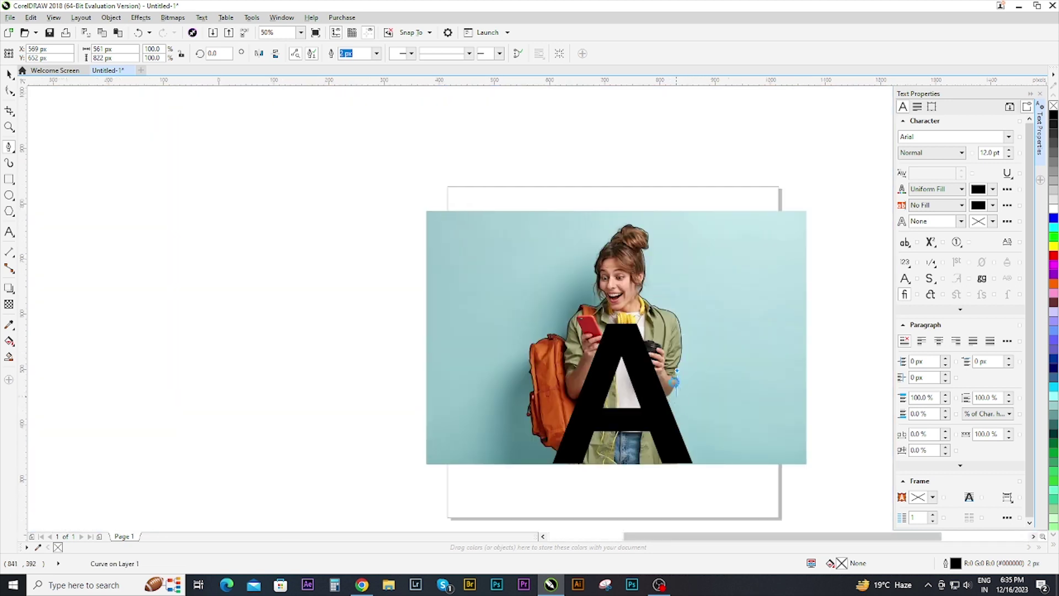
scroll(675, 383, up, 4)
scroll(690, 381, down, 2)
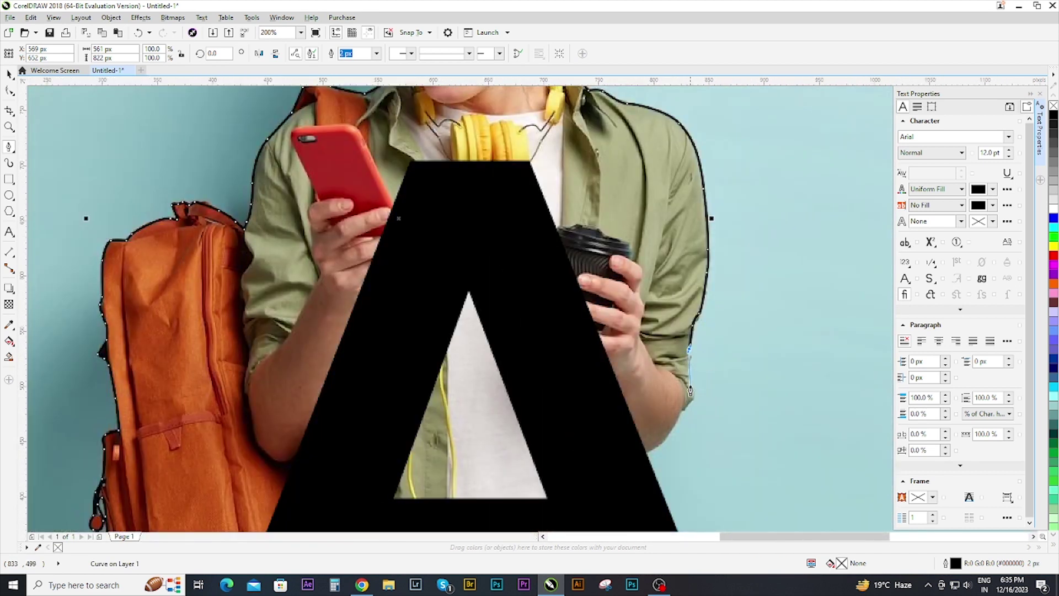
drag(689, 384, 695, 404)
drag(694, 397, 678, 420)
drag(662, 443, 656, 454)
click(647, 454)
Continue the outline along the A's right edge and across its top corners.
click(576, 281)
click(529, 162)
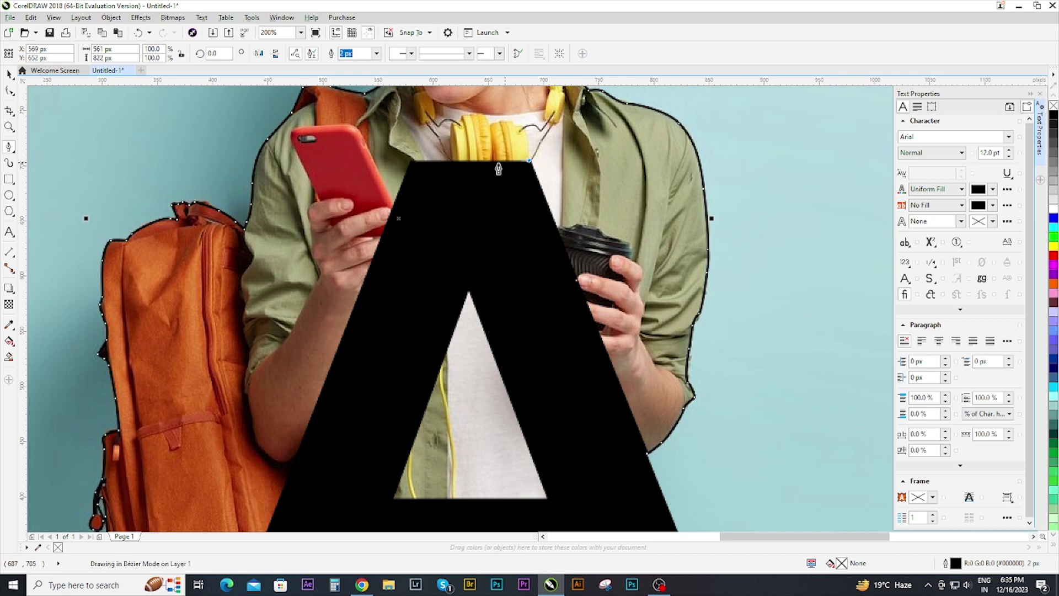
click(411, 163)
scroll(328, 343, down, 3)
scroll(328, 343, up, 2)
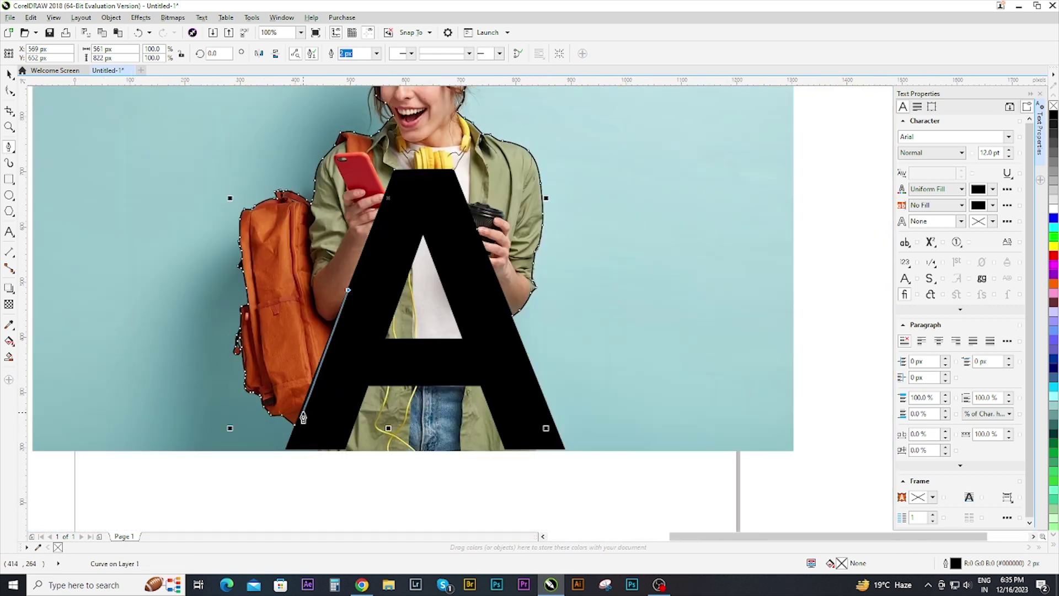
PowerClip the photo inside the traced outline of the woman.
scroll(581, 348, down, 2)
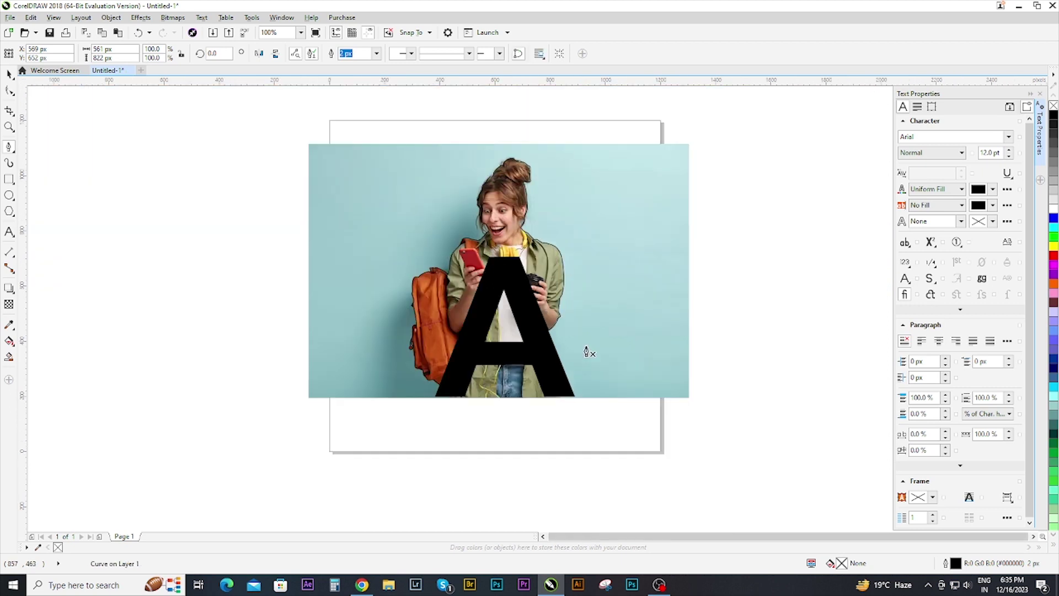
scroll(587, 350, down, 2)
scroll(580, 315, up, 2)
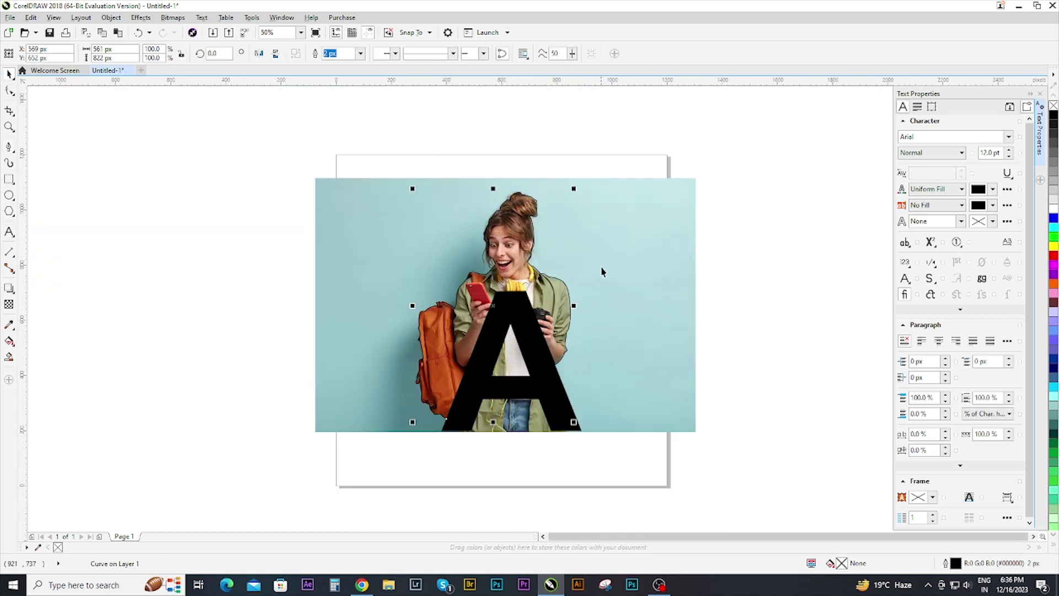
right_click(605, 267)
click(626, 253)
click(506, 253)
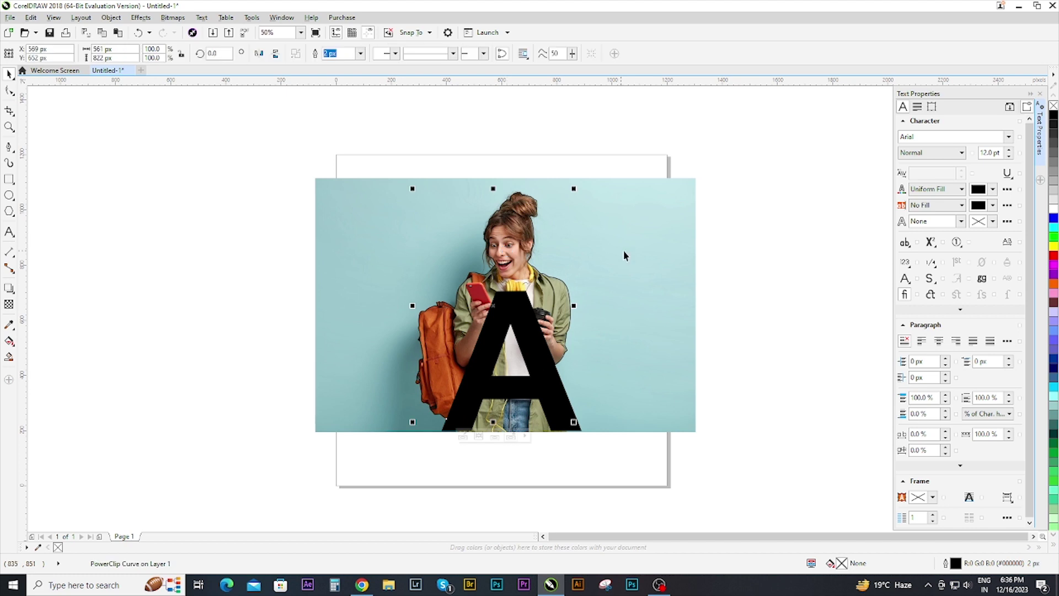
right_click(639, 255)
click(639, 253)
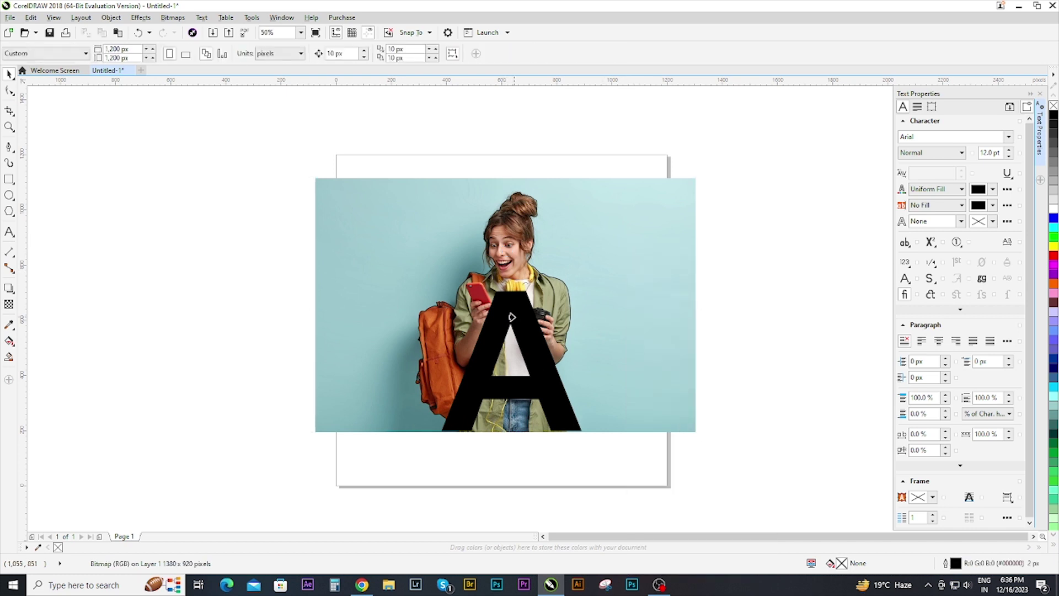
Clip the photo into the letter A and remove the outlines from both shapes.
click(512, 317)
click(244, 296)
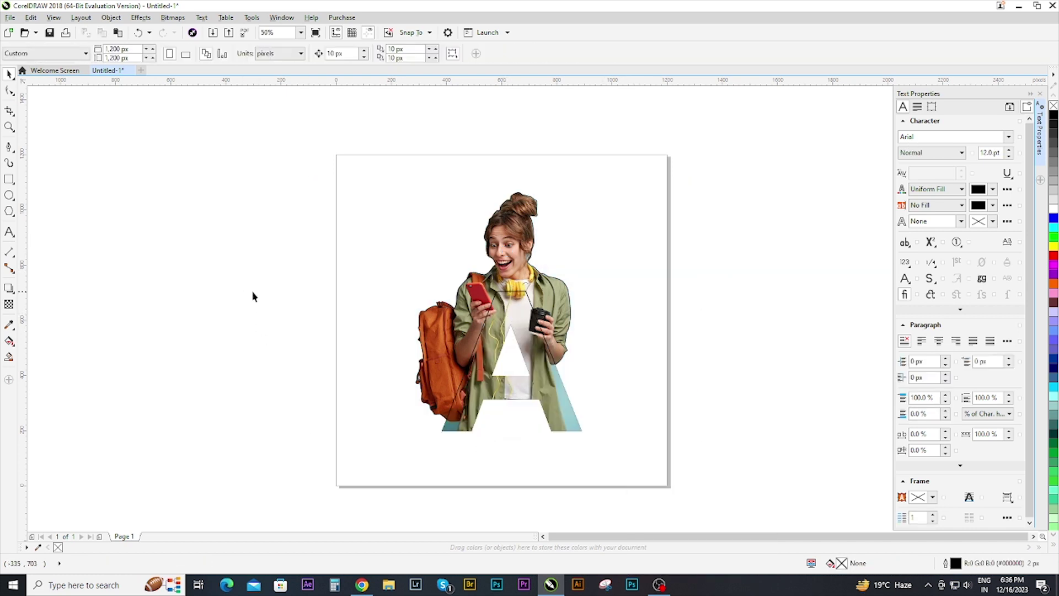
drag(279, 154, 674, 466)
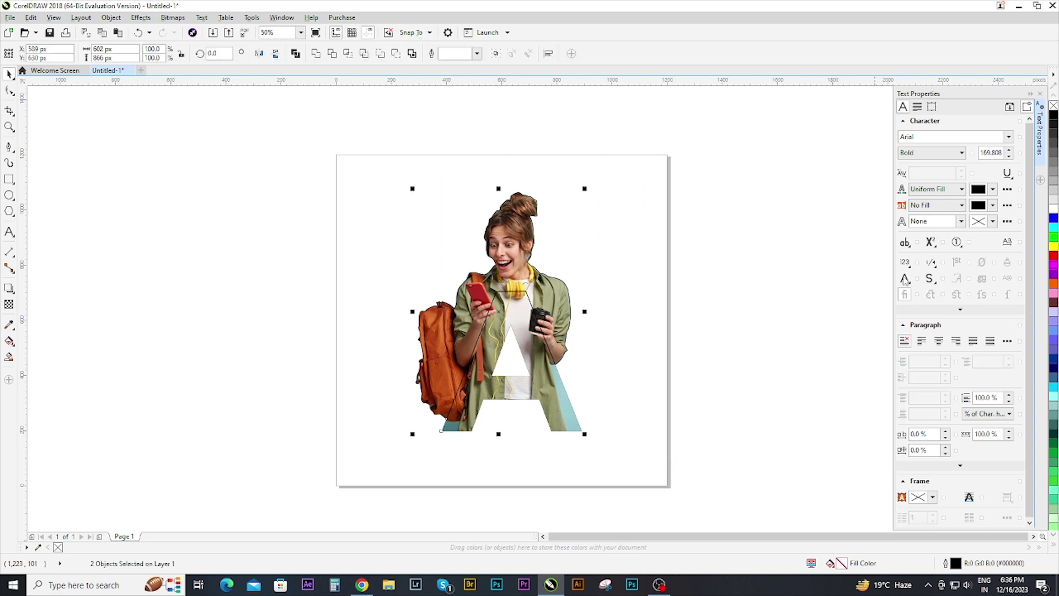
right_click(1052, 107)
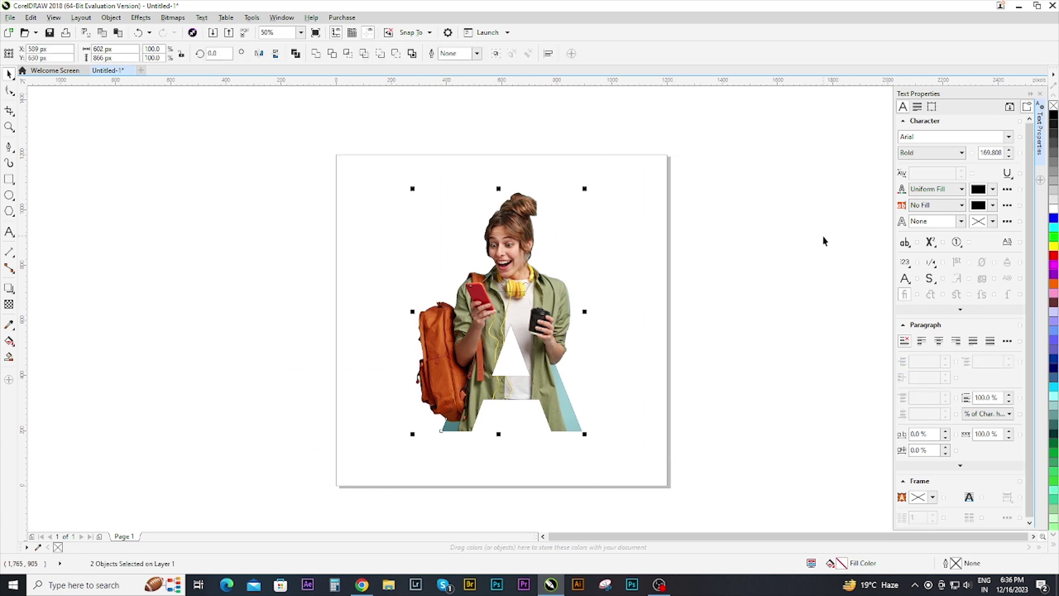
click(753, 271)
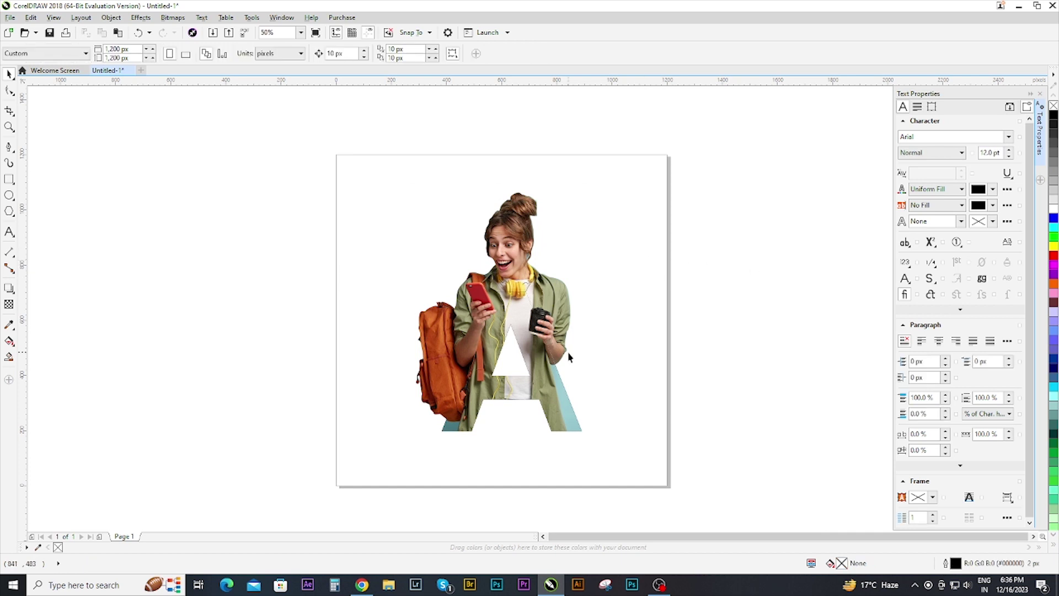
scroll(569, 356, up, 1)
scroll(575, 346, down, 1)
Give the photo-filled letter A and the cut-out woman black outlines.
scroll(555, 414, up, 1)
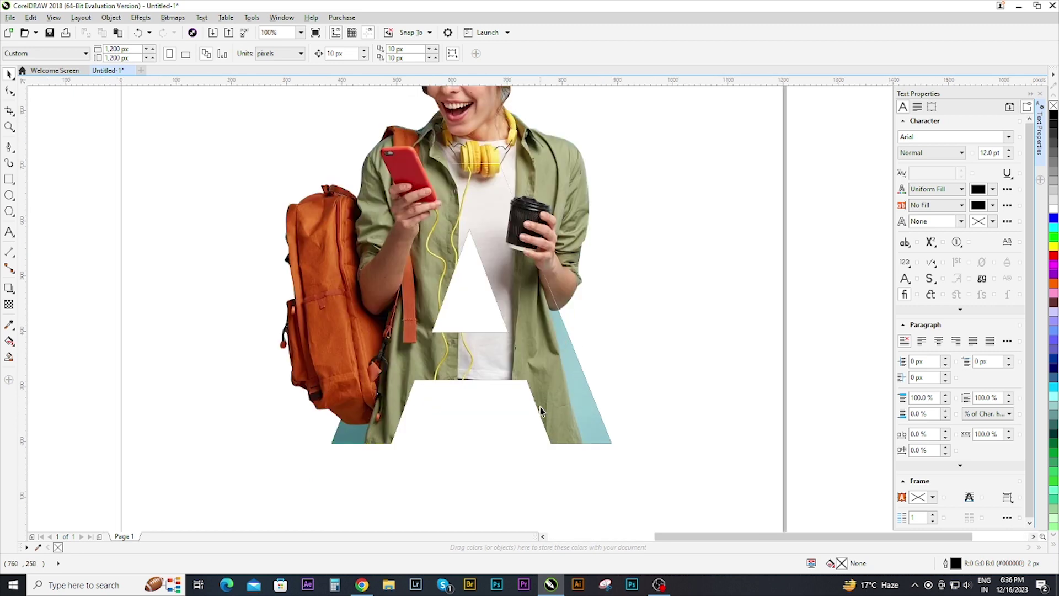
click(546, 369)
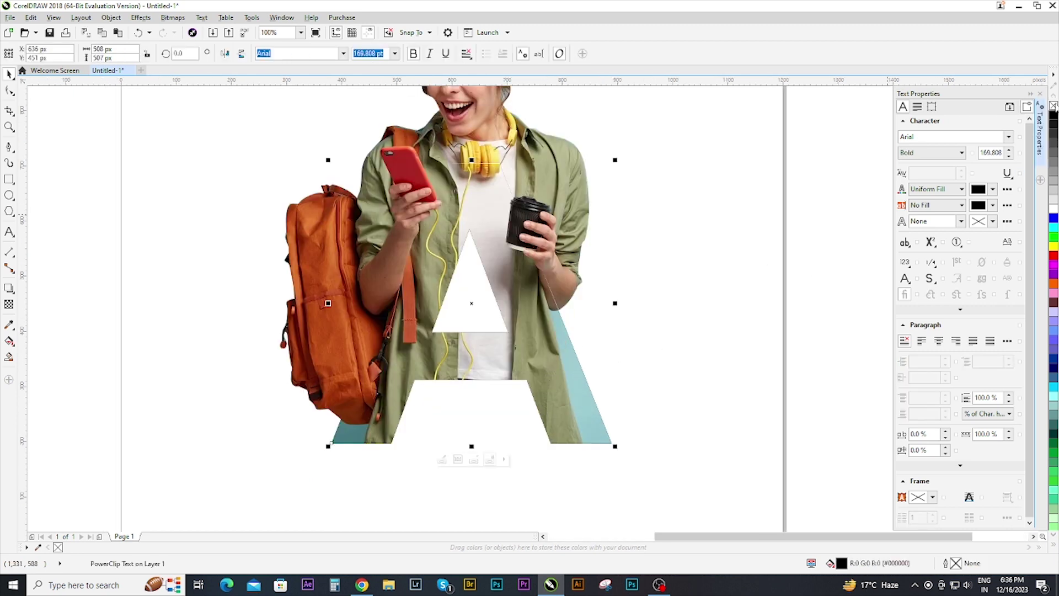
right_click(1053, 118)
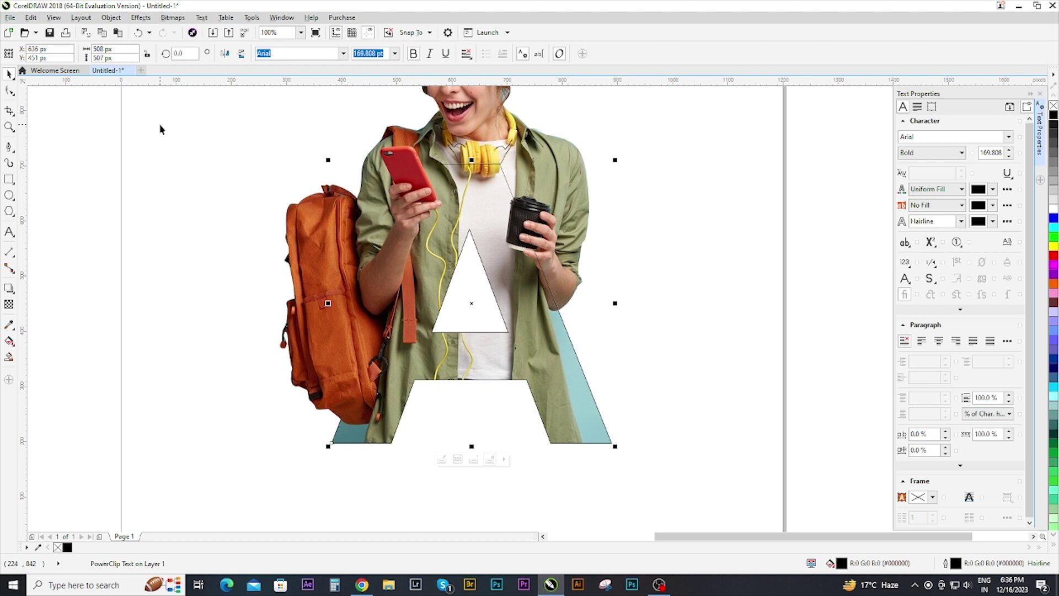
click(696, 315)
scroll(717, 336, down, 1)
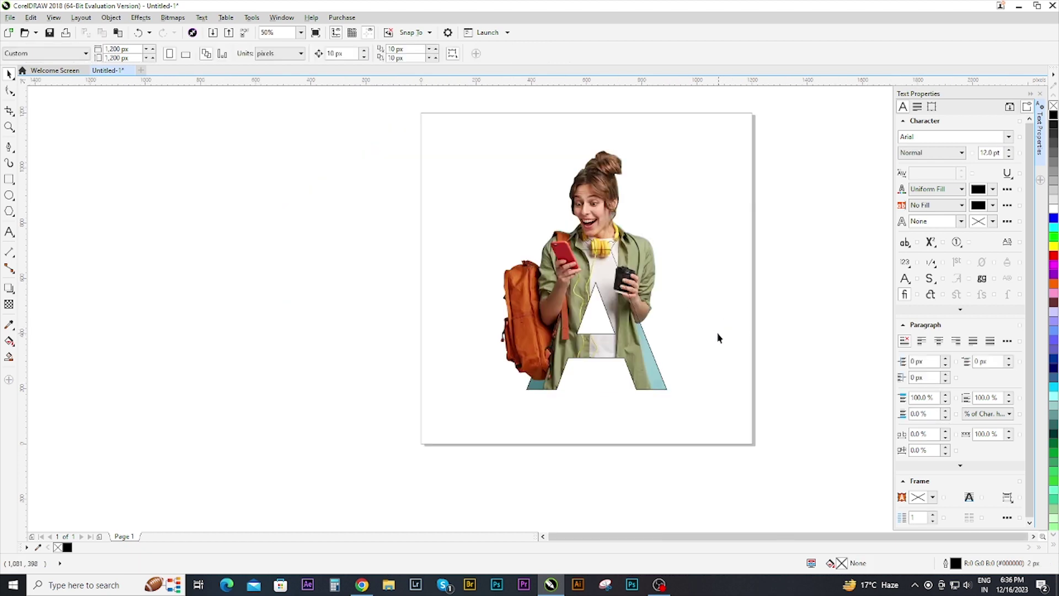
click(603, 195)
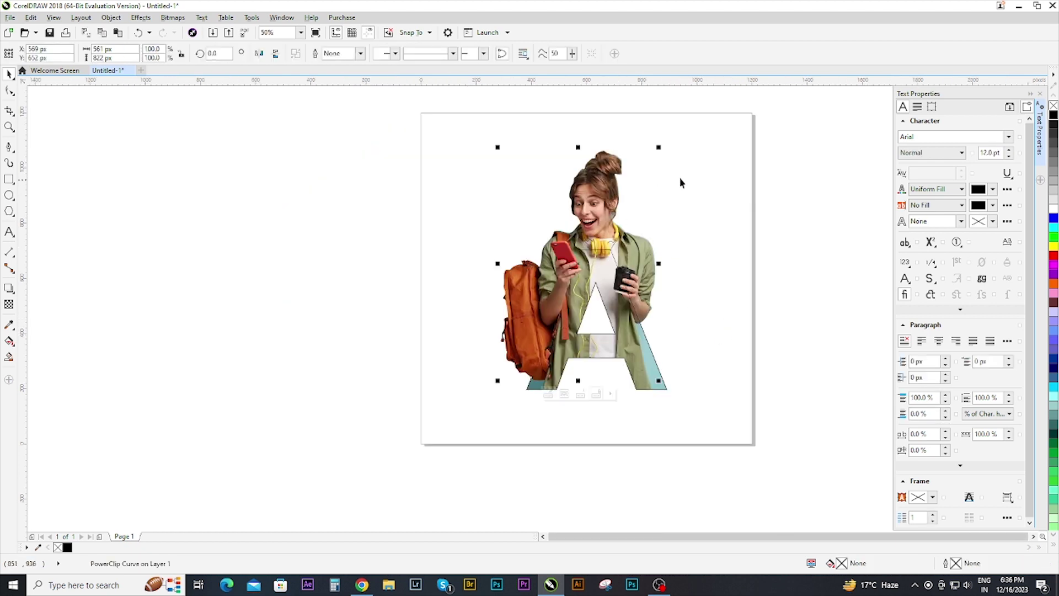
right_click(1053, 128)
click(815, 191)
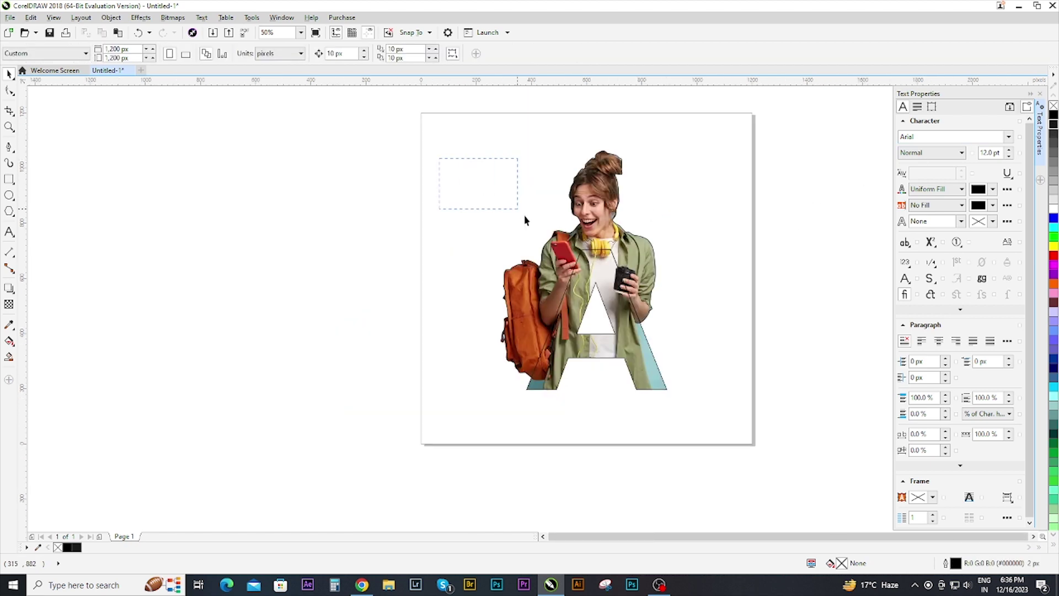
Add a page-sized 1,200 px square frame with a 2 px outline around the artwork.
click(712, 423)
drag(438, 123, 720, 347)
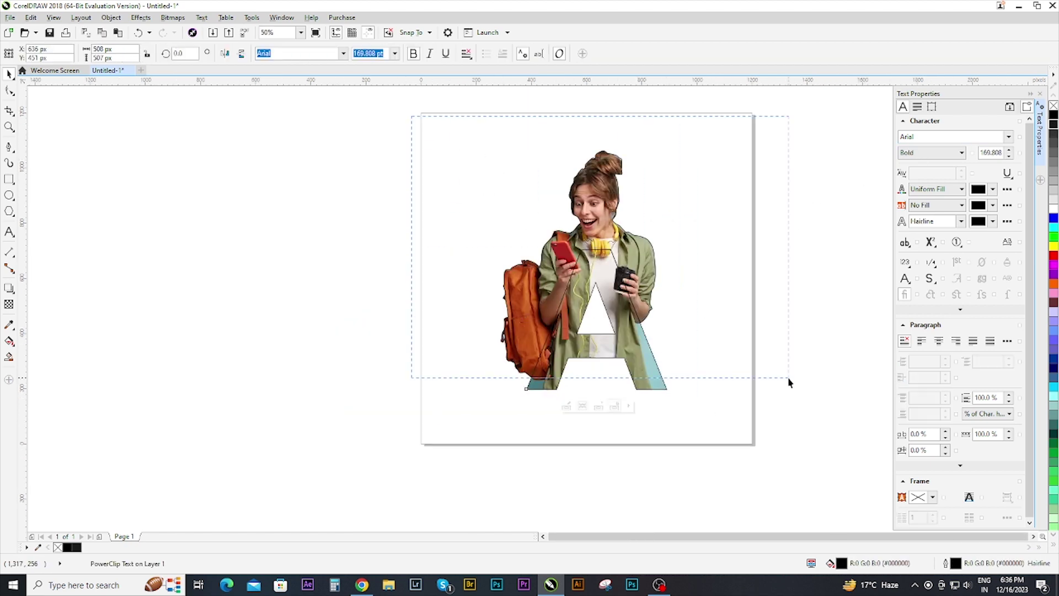
click(720, 346)
drag(445, 104, 763, 440)
key(Escape)
Fill the page-sized square with teal (R154 G203 B200) sampled from the A's leg.
click(686, 343)
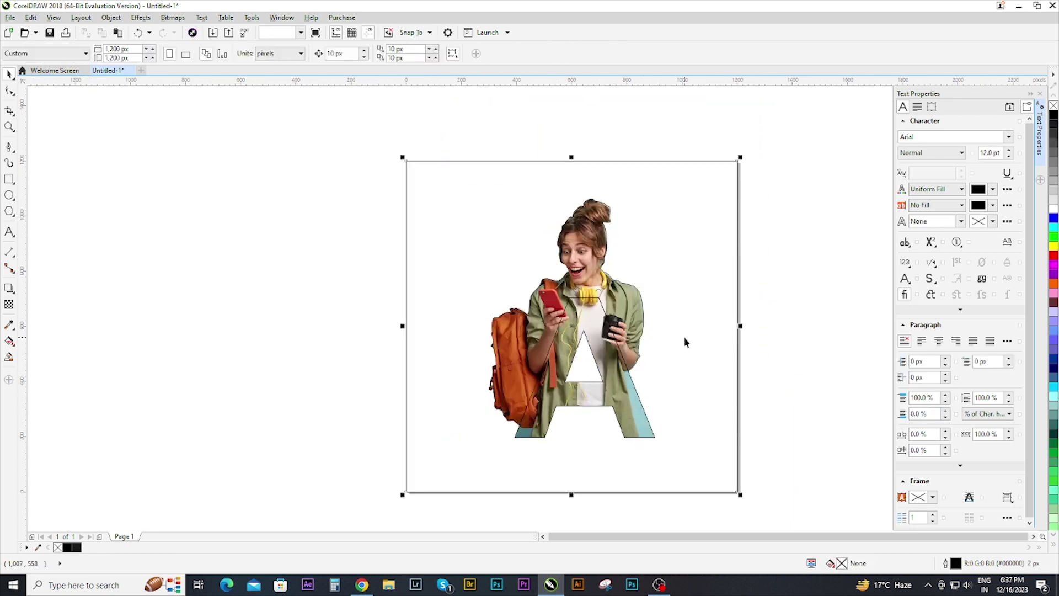
click(9, 327)
click(644, 428)
click(728, 388)
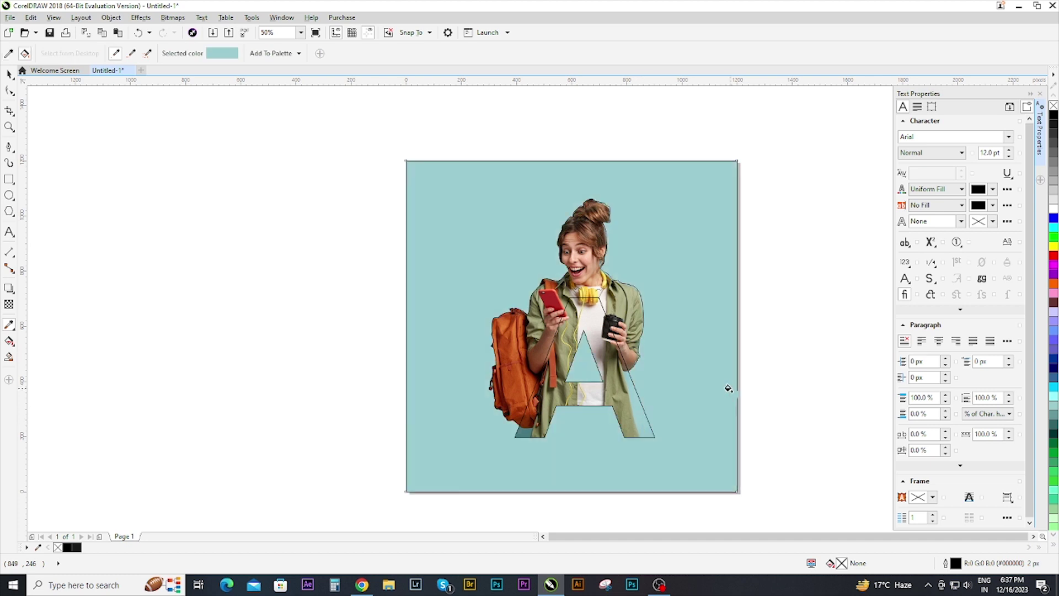
click(9, 72)
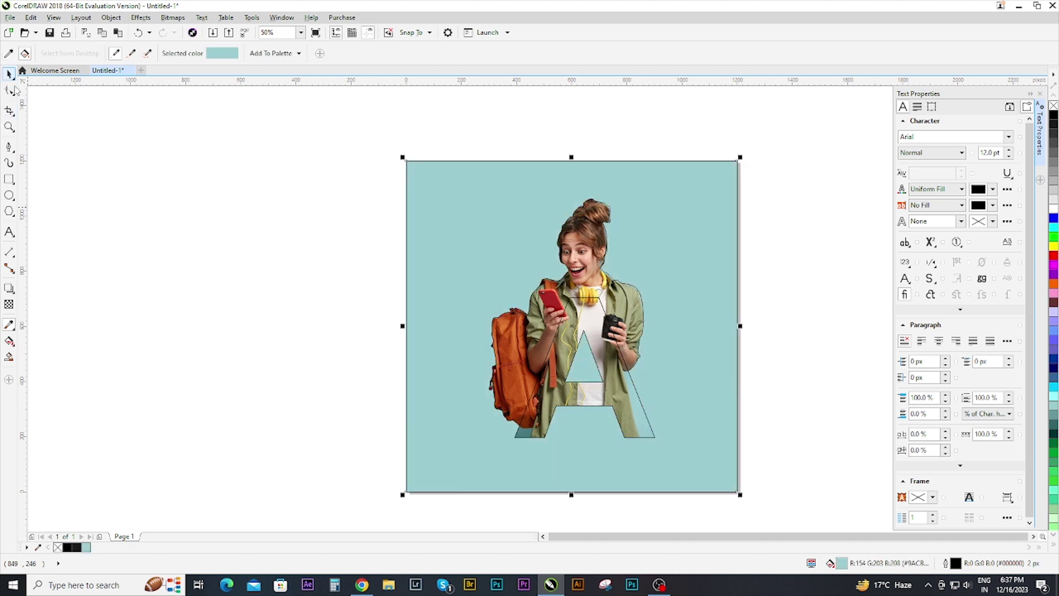
click(233, 253)
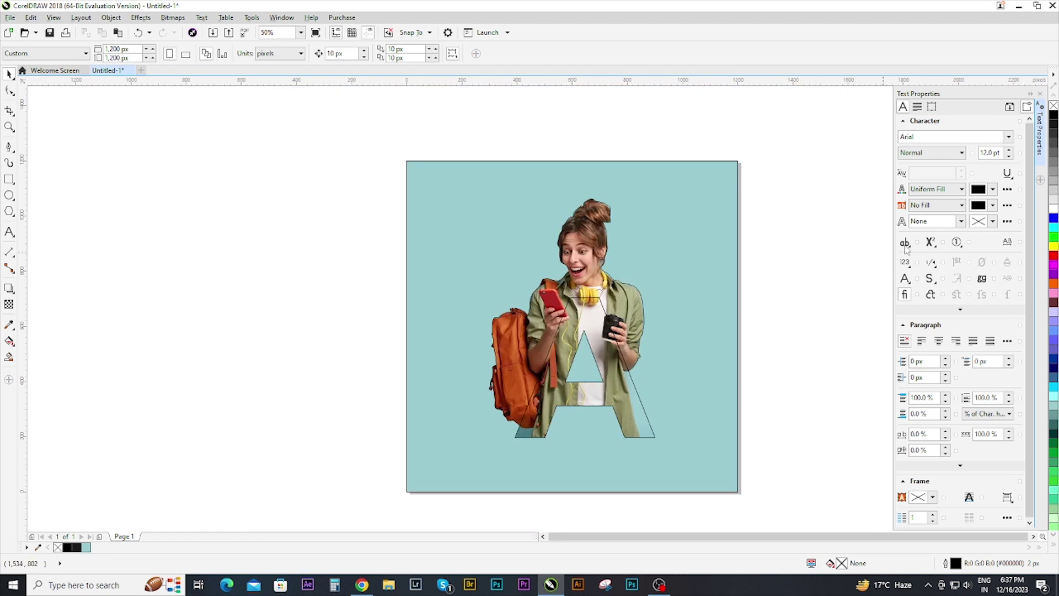
Try another palette fill on the background square, then undo back to teal.
click(734, 272)
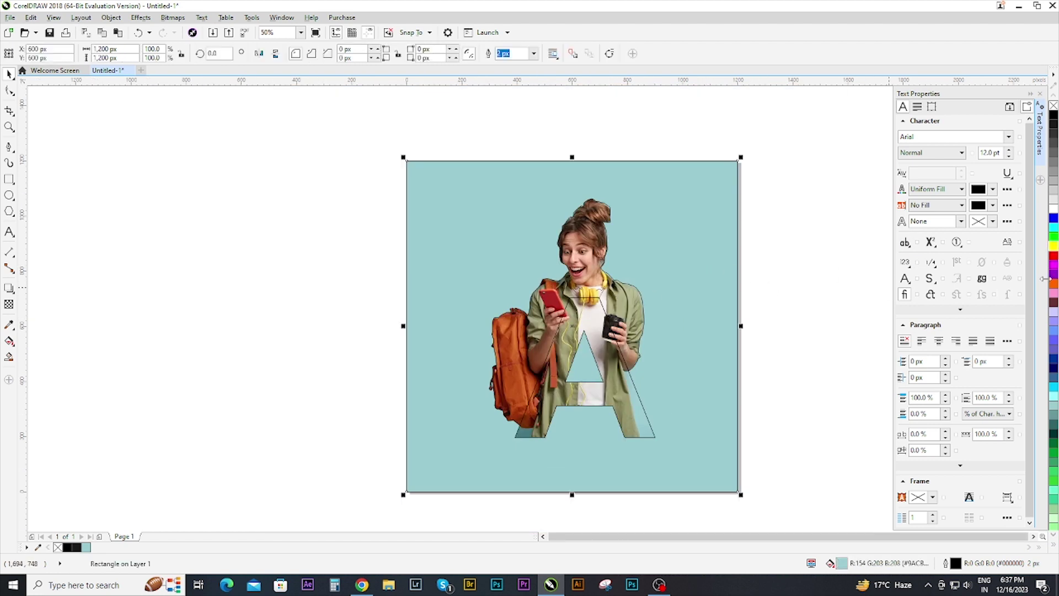
click(1053, 246)
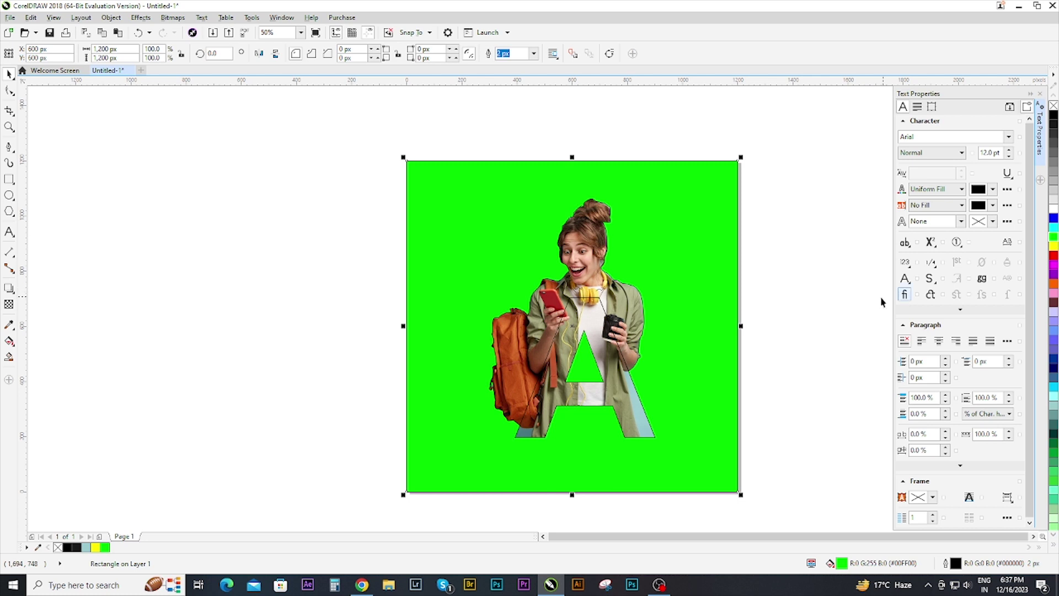
key(ctrl+z)
key(ctrl+z)
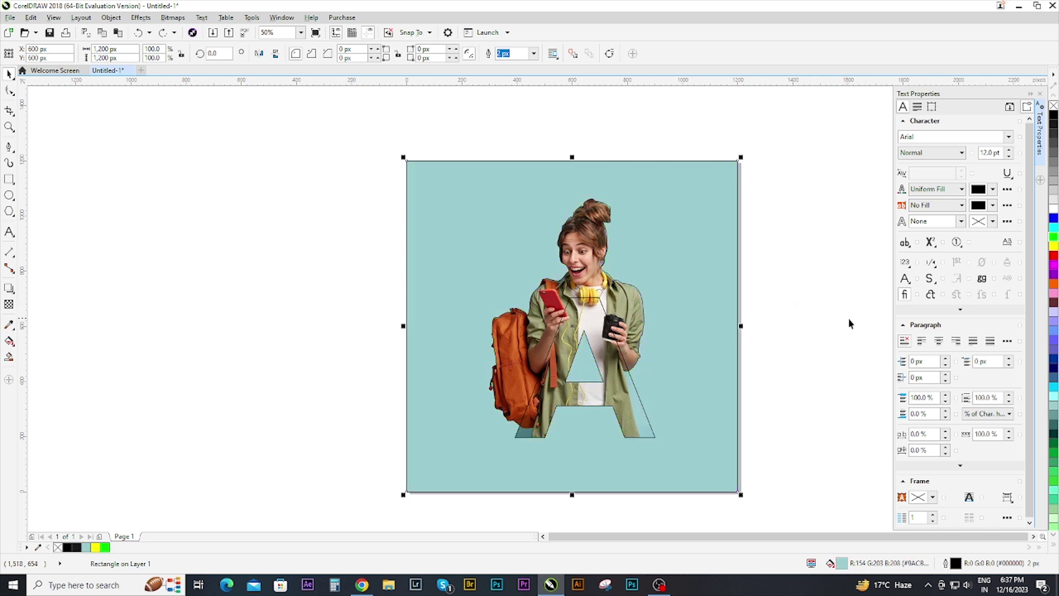